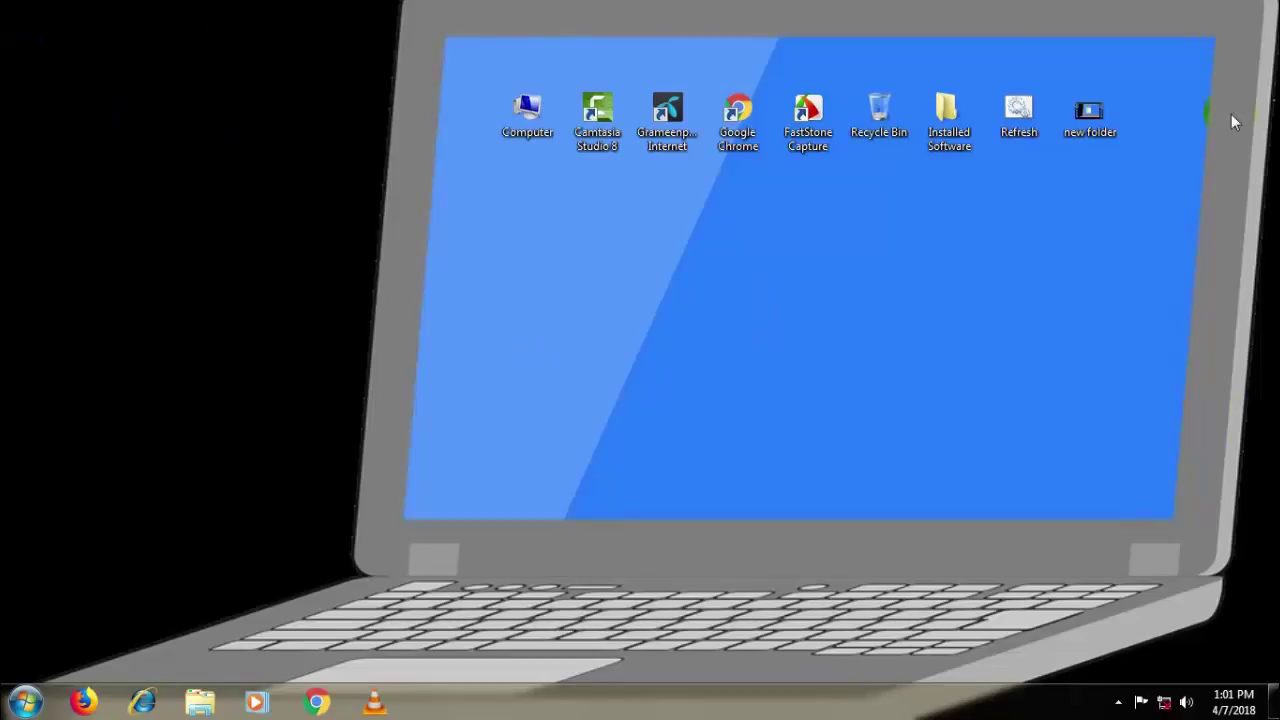
pyautogui.click(1248, 638)
pyautogui.click(27, 101)
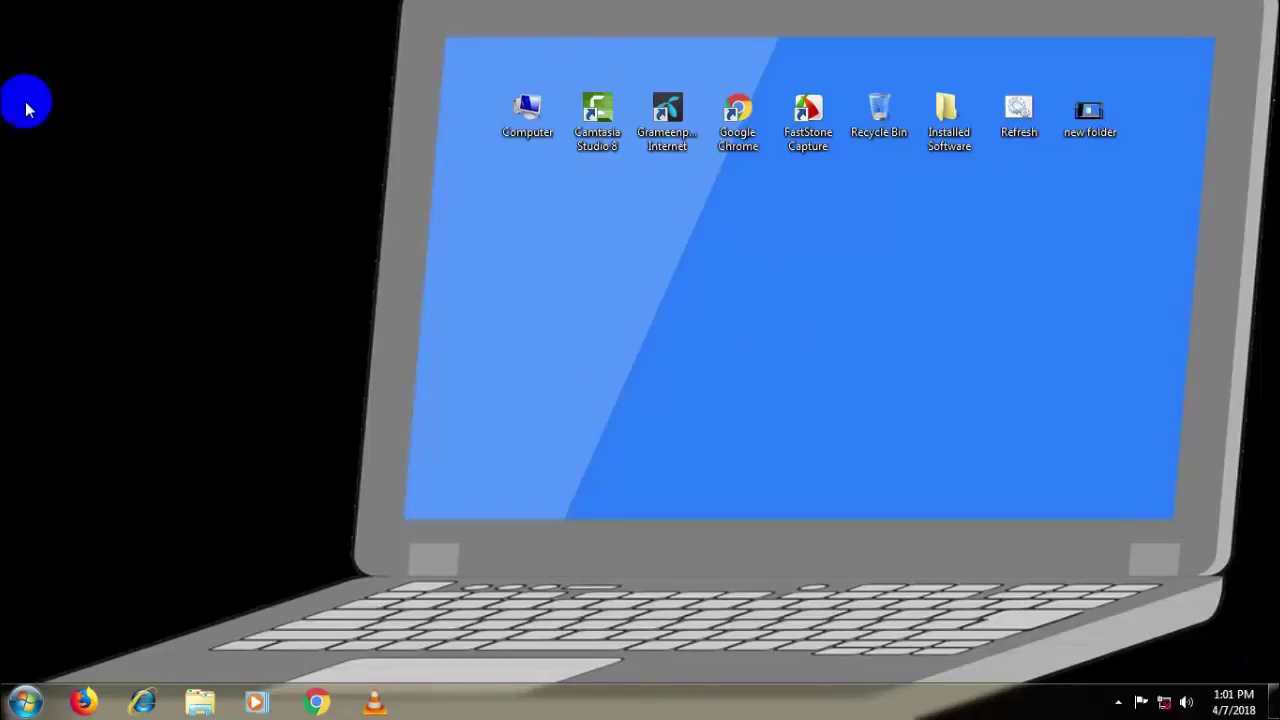
pyautogui.click(71, 31)
pyautogui.click(1122, 702)
pyautogui.click(234, 594)
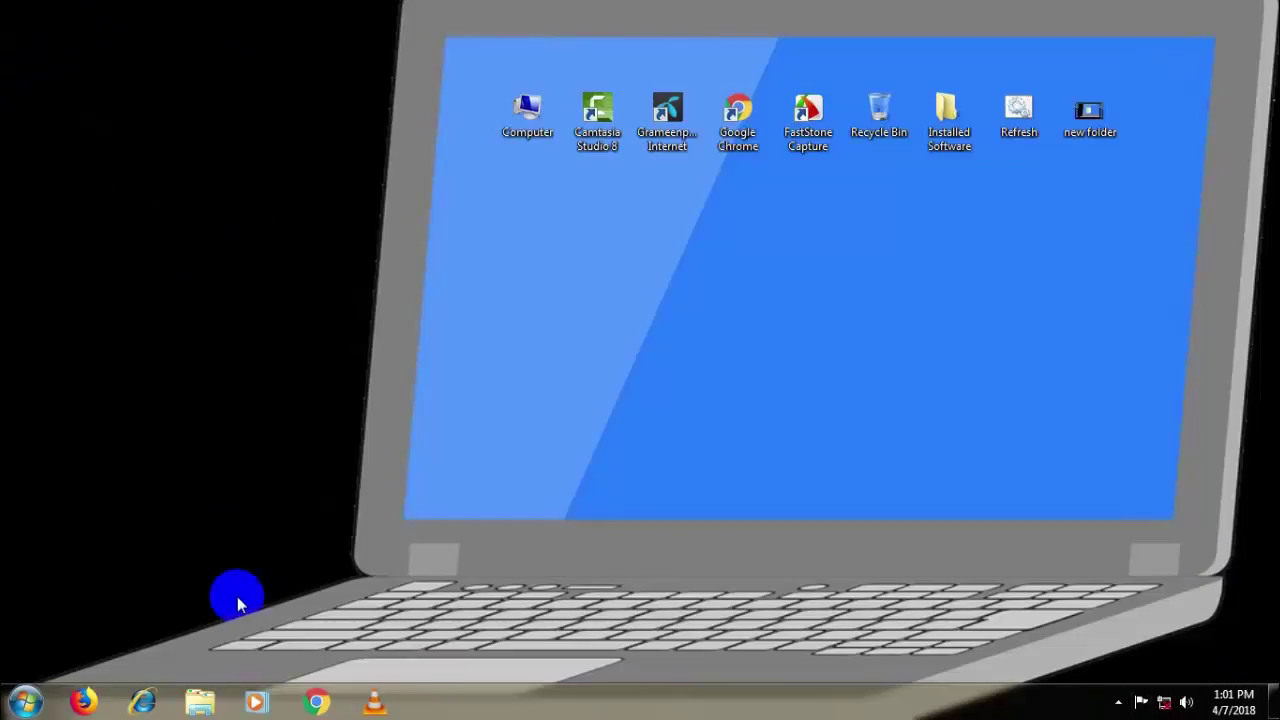
pyautogui.click(208, 442)
pyautogui.click(157, 314)
pyautogui.click(157, 320)
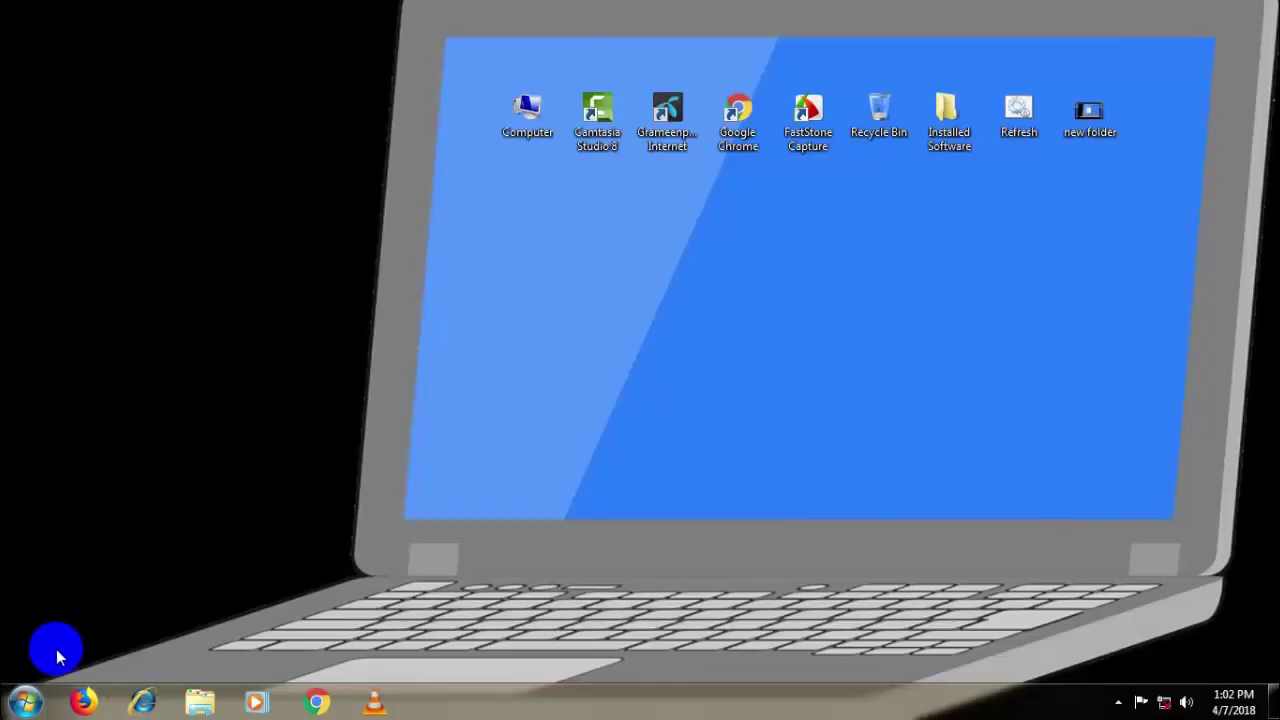
# - Open the Personalization settings by way of the Control Panel's Display page
pyautogui.click(28, 703)
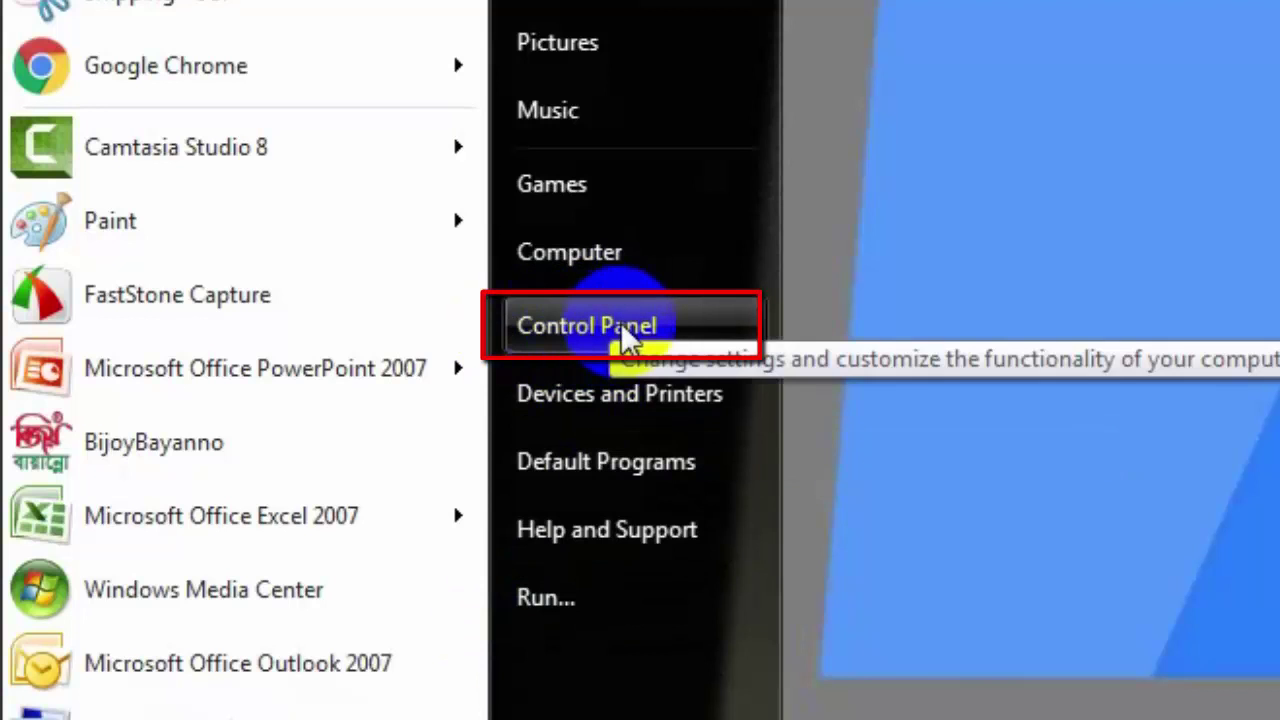
pyautogui.click(558, 325)
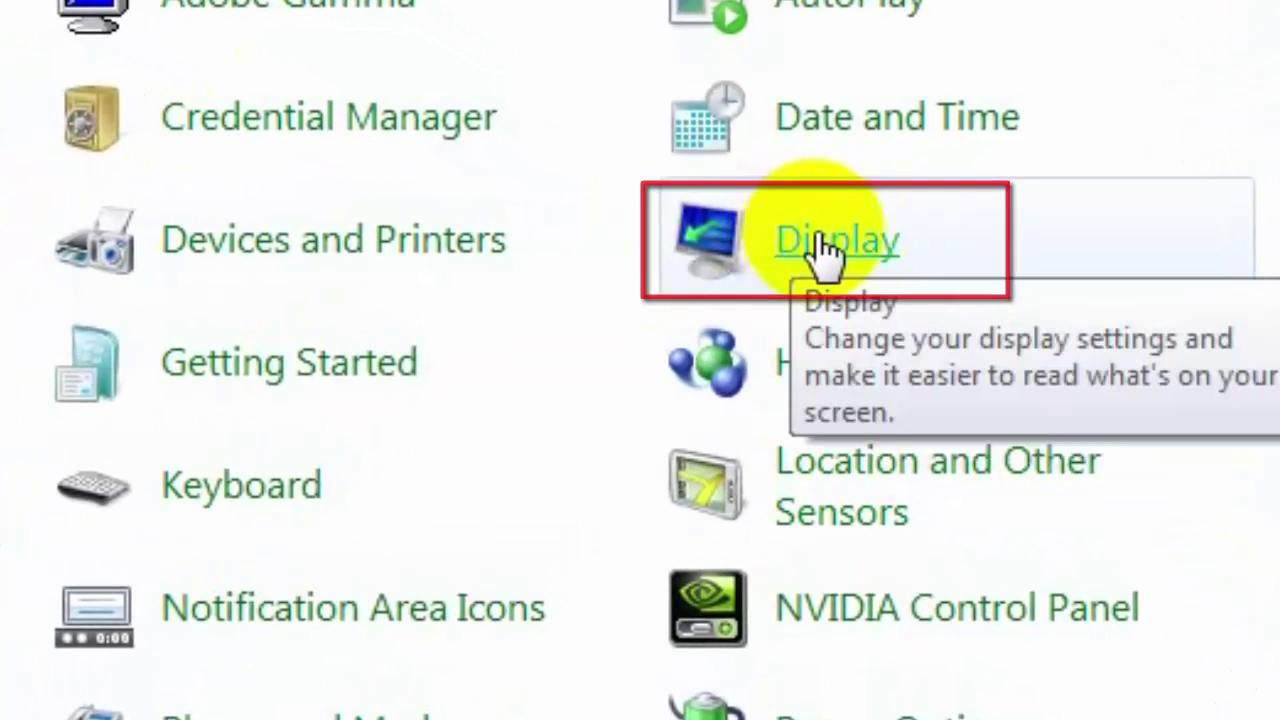
pyautogui.click(820, 240)
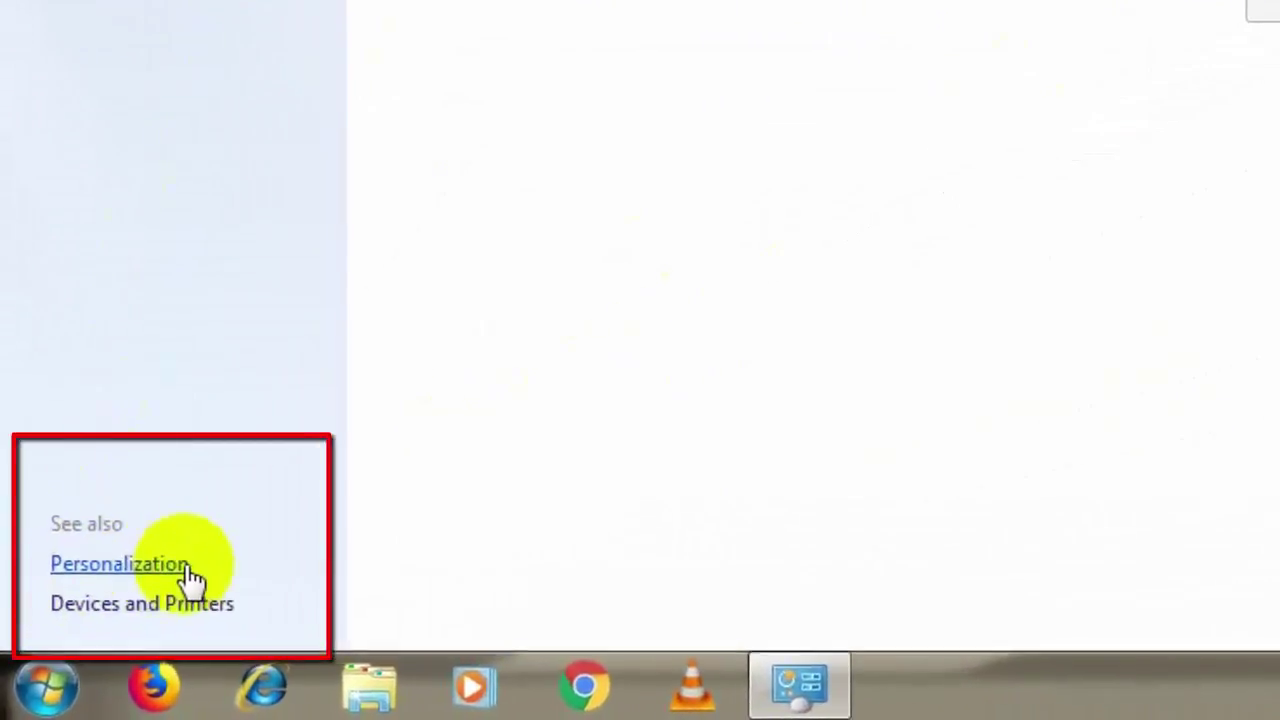
pyautogui.click(137, 560)
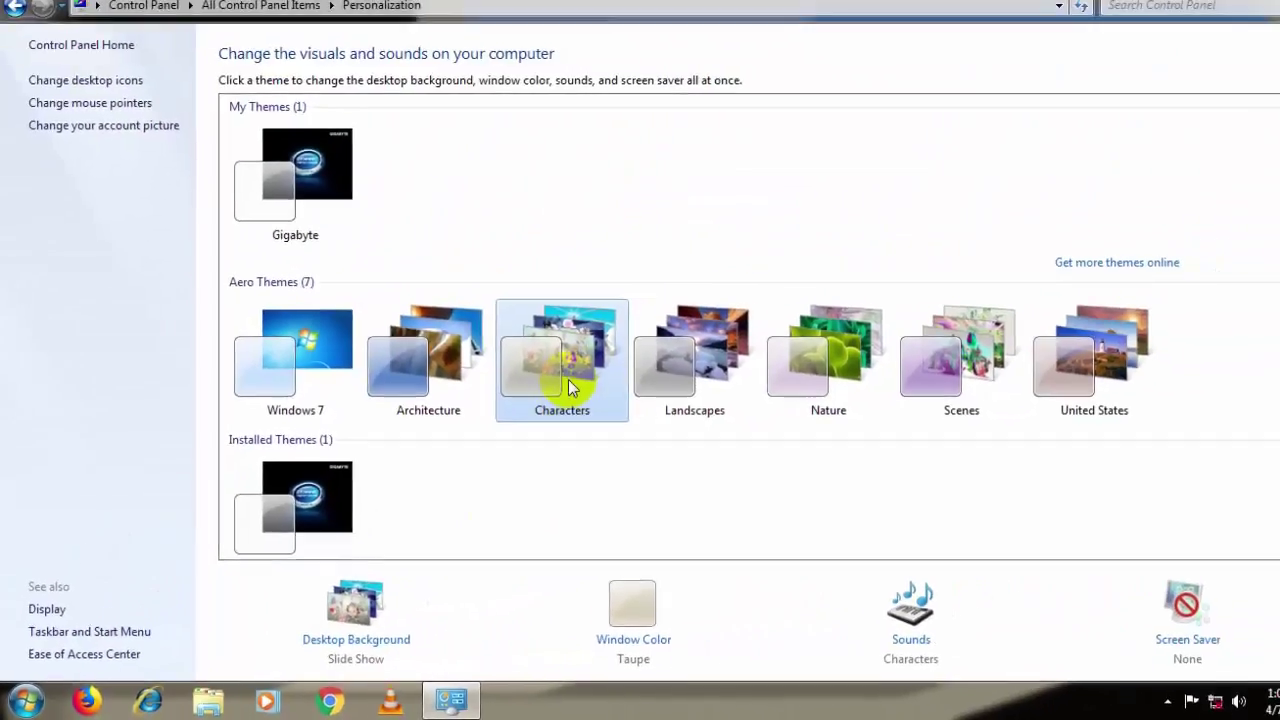
# - Try the Windows 7, Architecture and Landscapes Aero themes in turn, and finish by applying the Characters theme
pyautogui.click(262, 378)
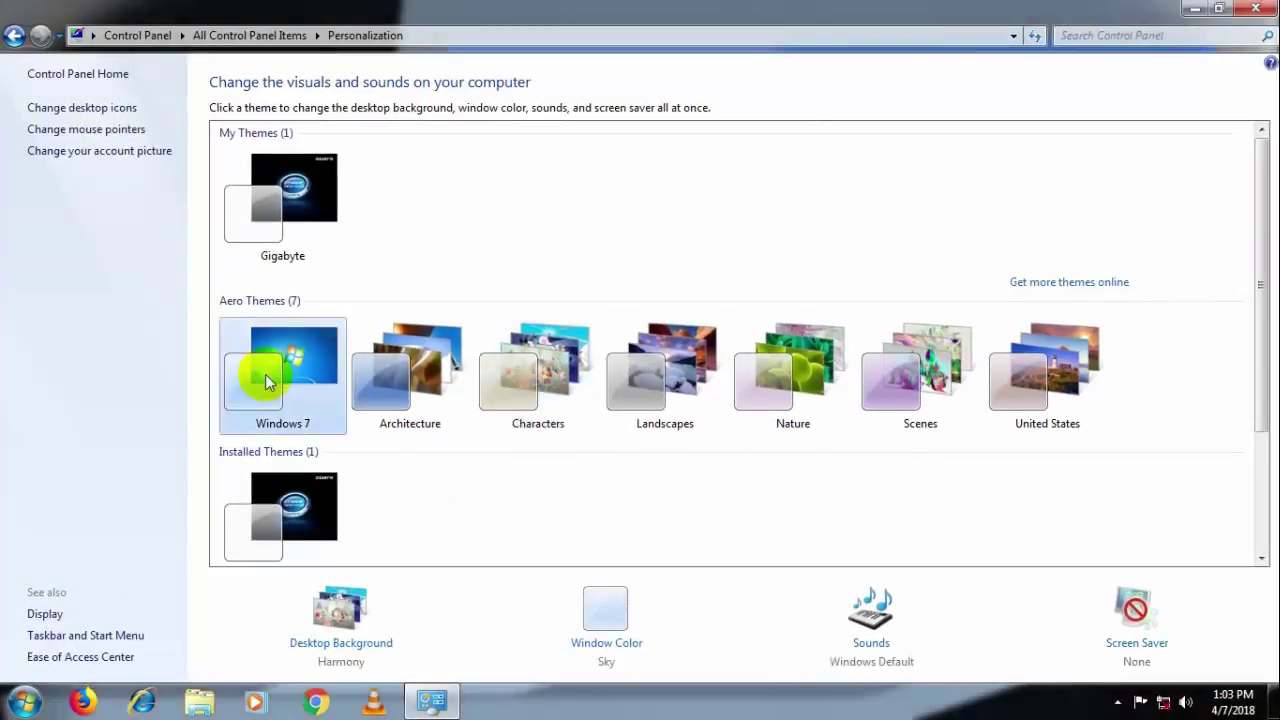
pyautogui.click(443, 366)
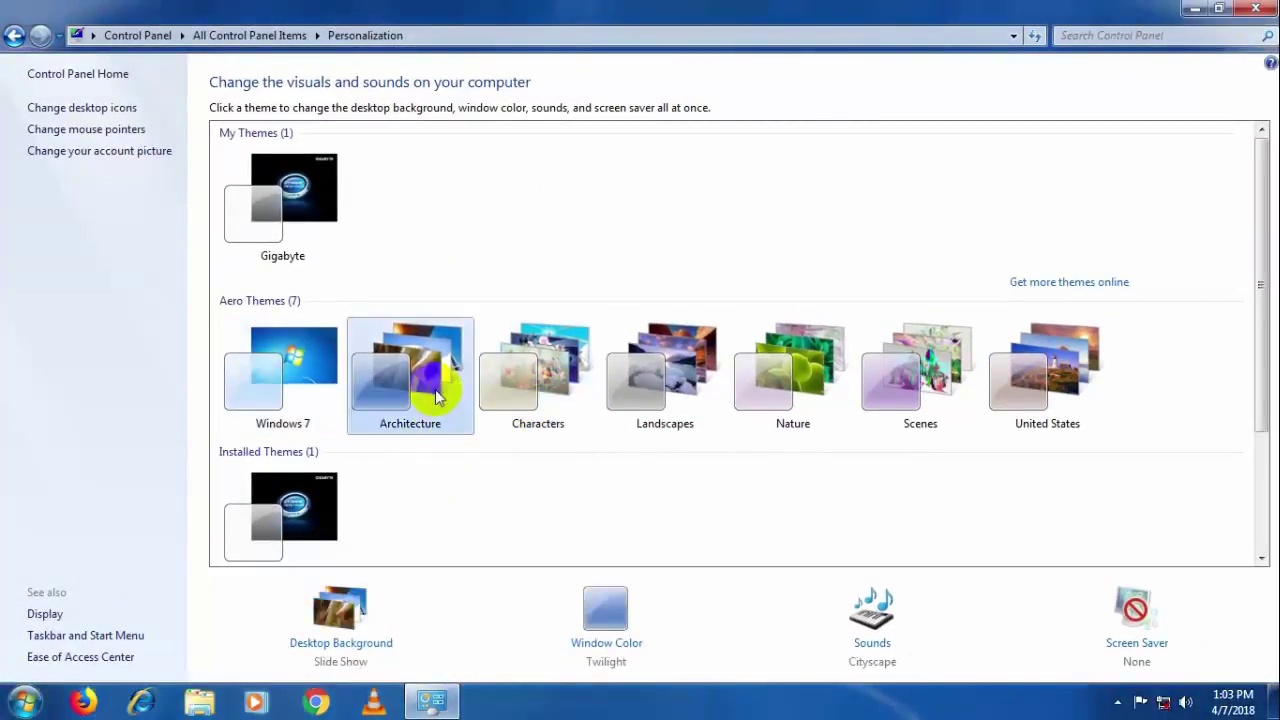
pyautogui.click(652, 399)
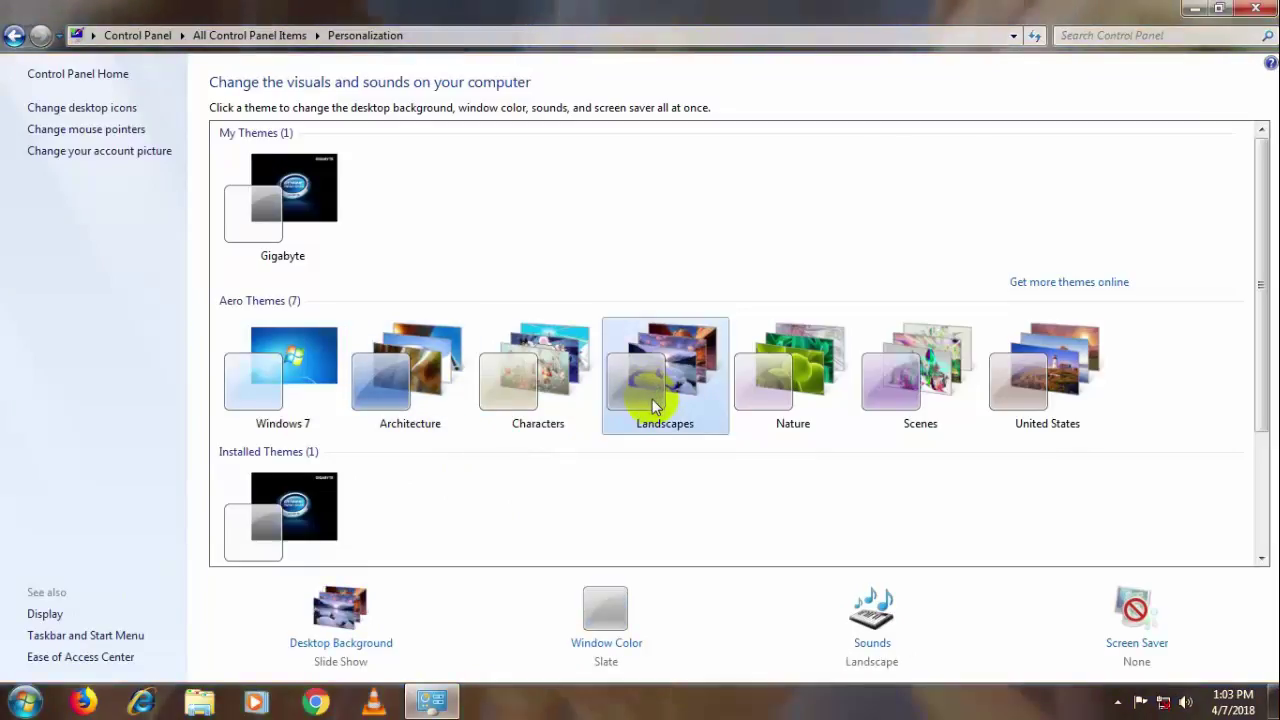
pyautogui.click(538, 403)
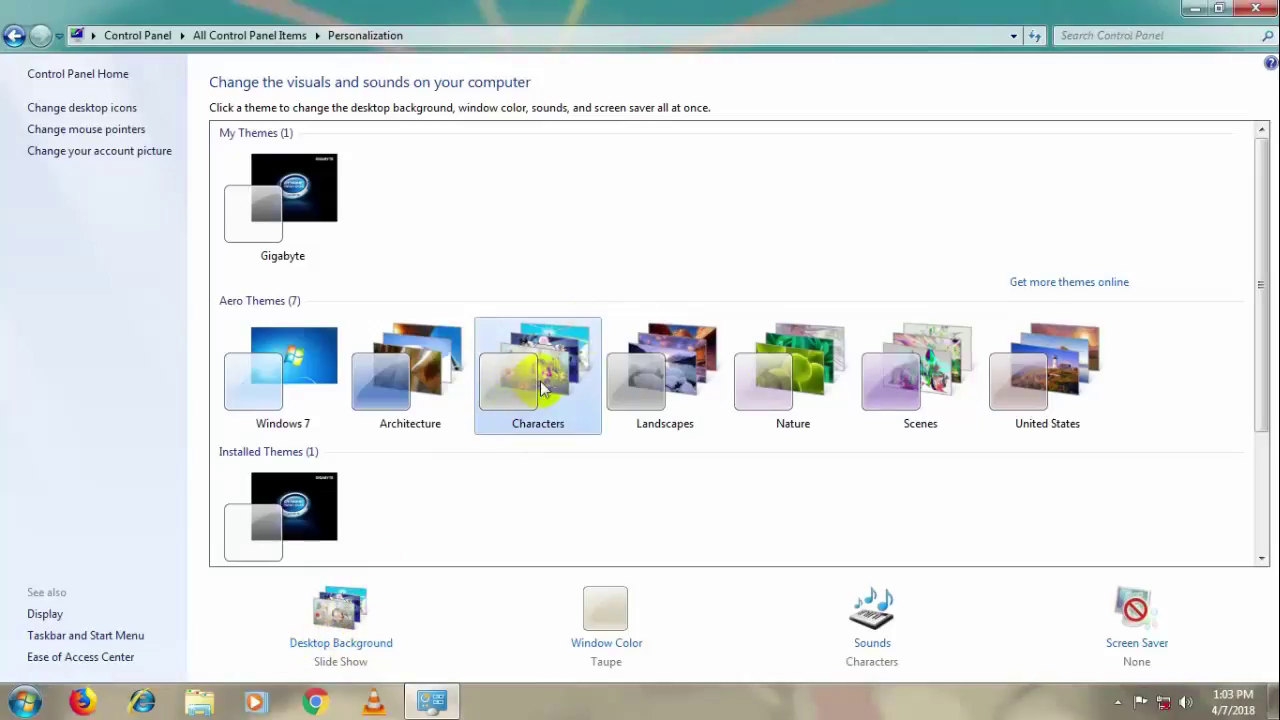
# - Set the desktop background slide show to change picture every 10 seconds, save the change and minimize the window
pyautogui.click(339, 620)
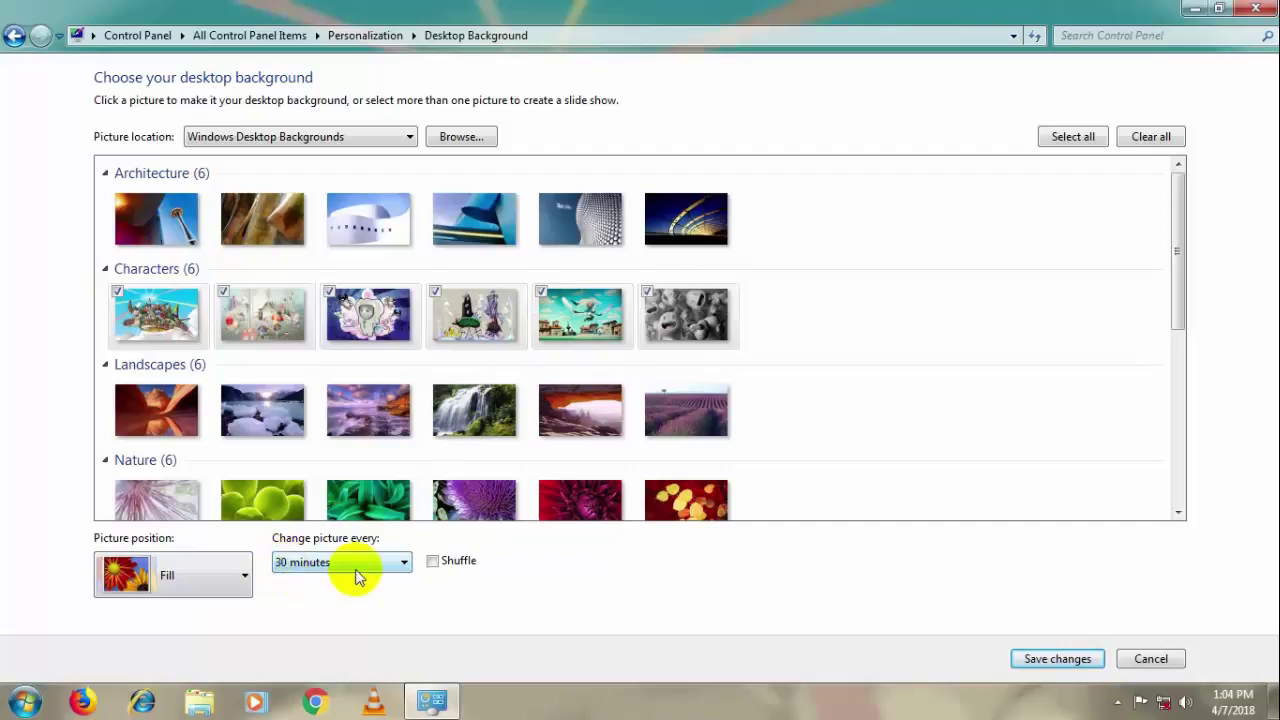
pyautogui.click(405, 564)
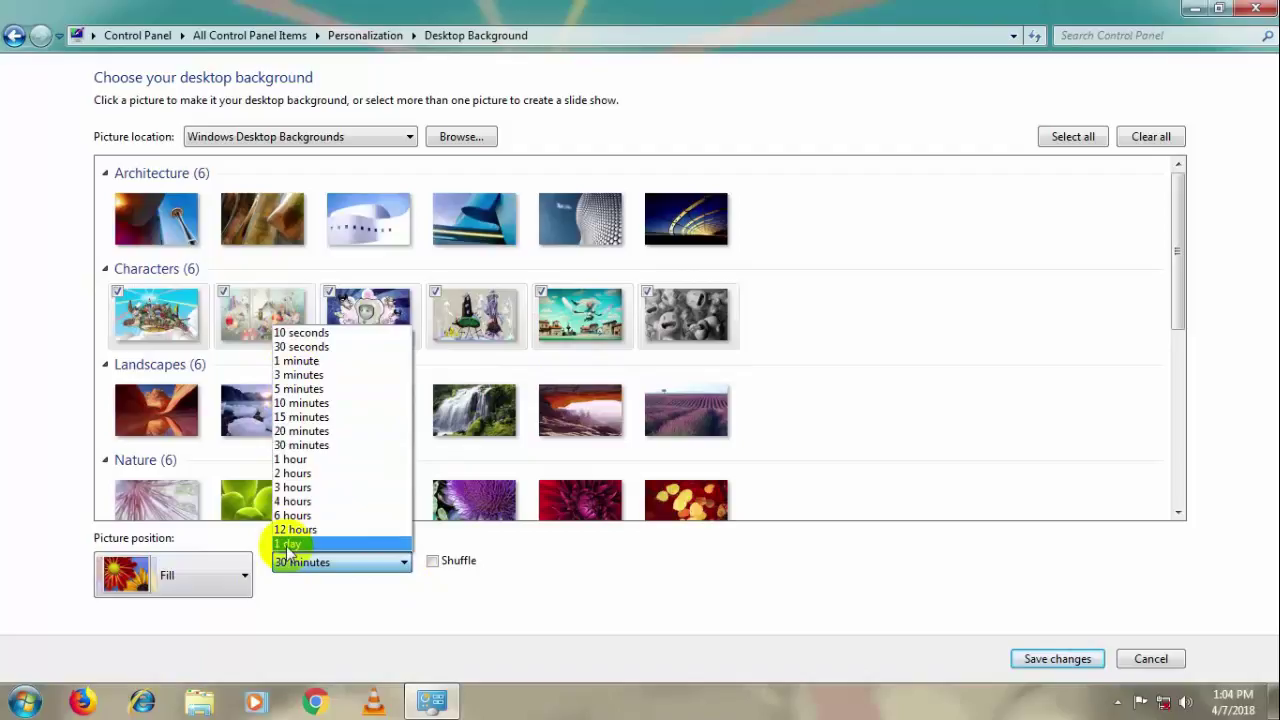
pyautogui.click(392, 620)
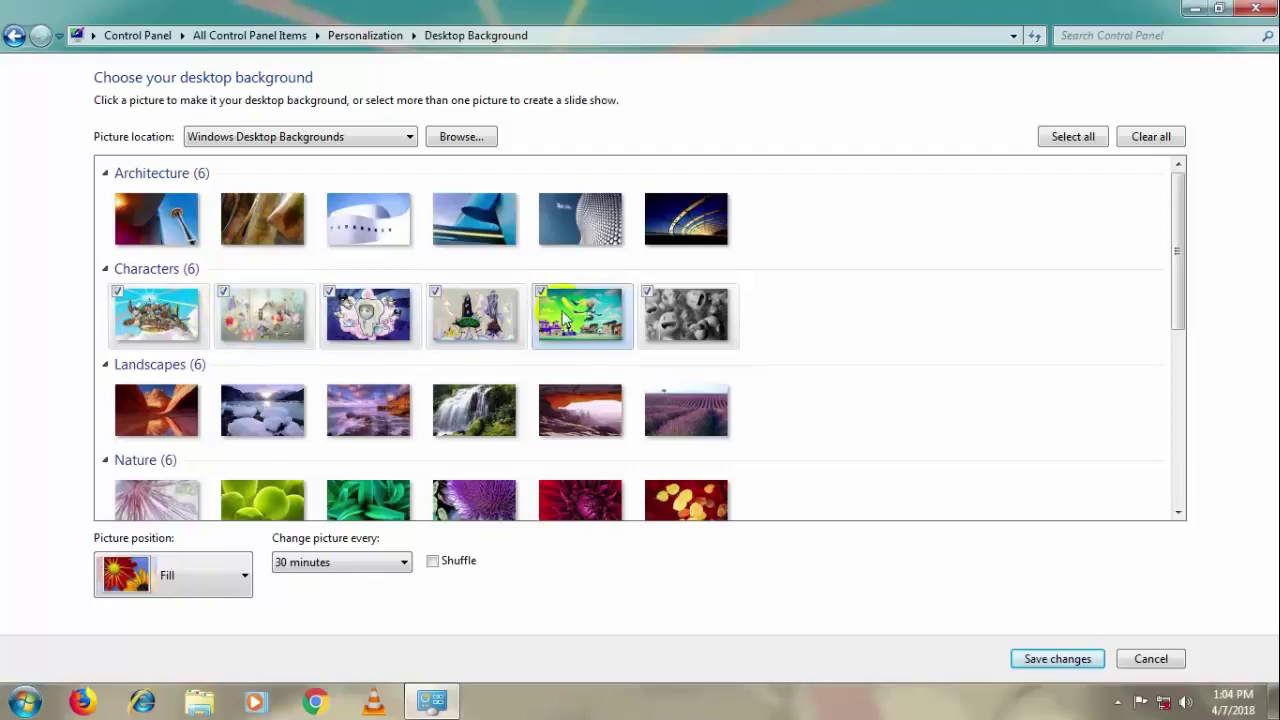
pyautogui.click(403, 562)
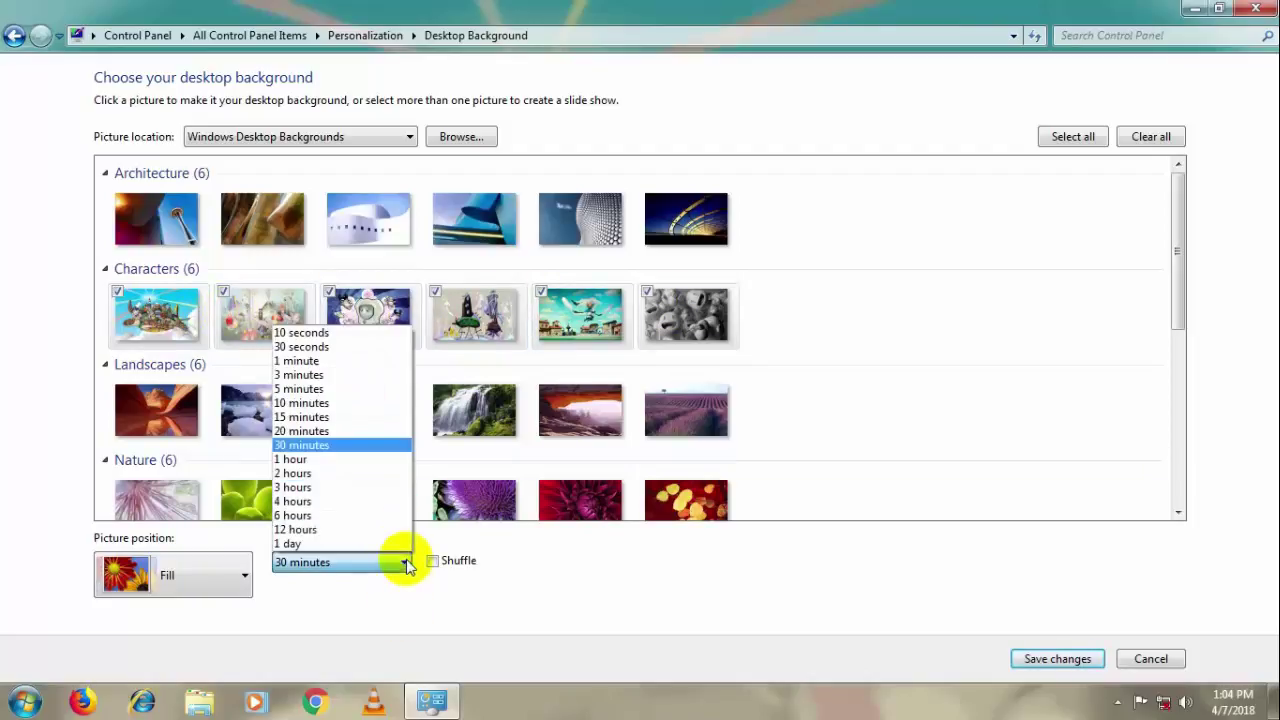
pyautogui.click(320, 334)
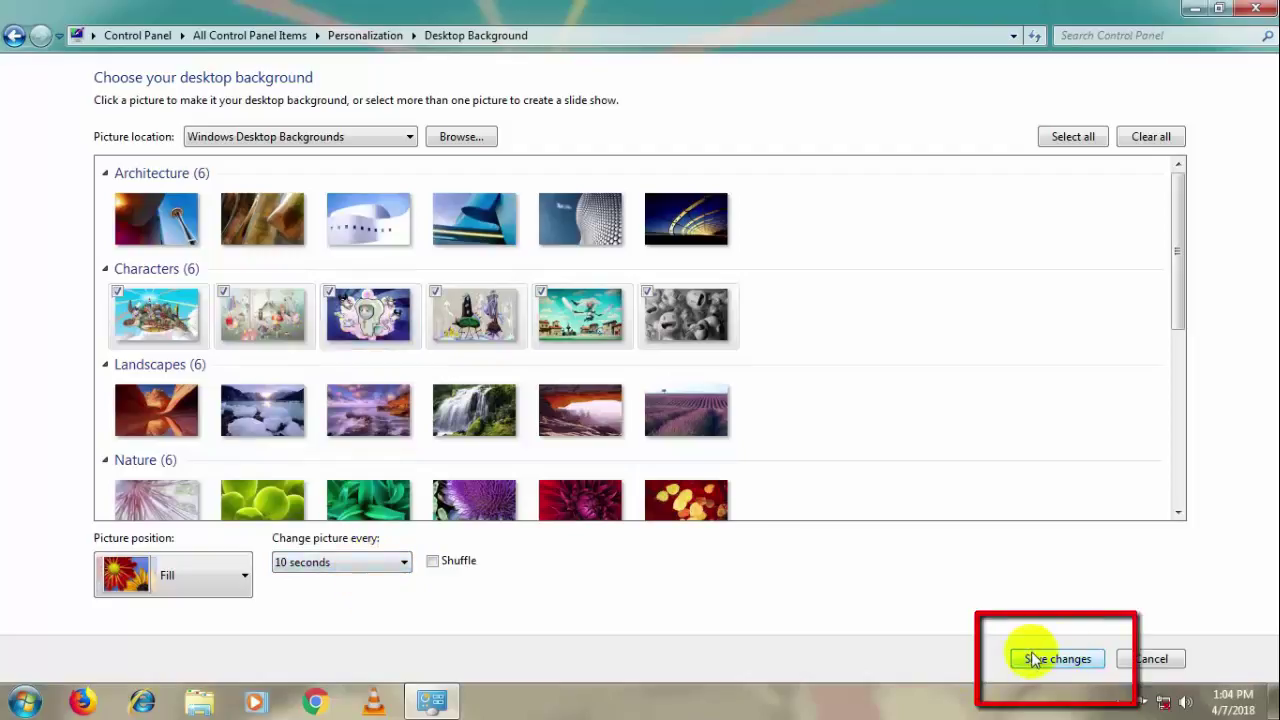
pyautogui.click(1068, 662)
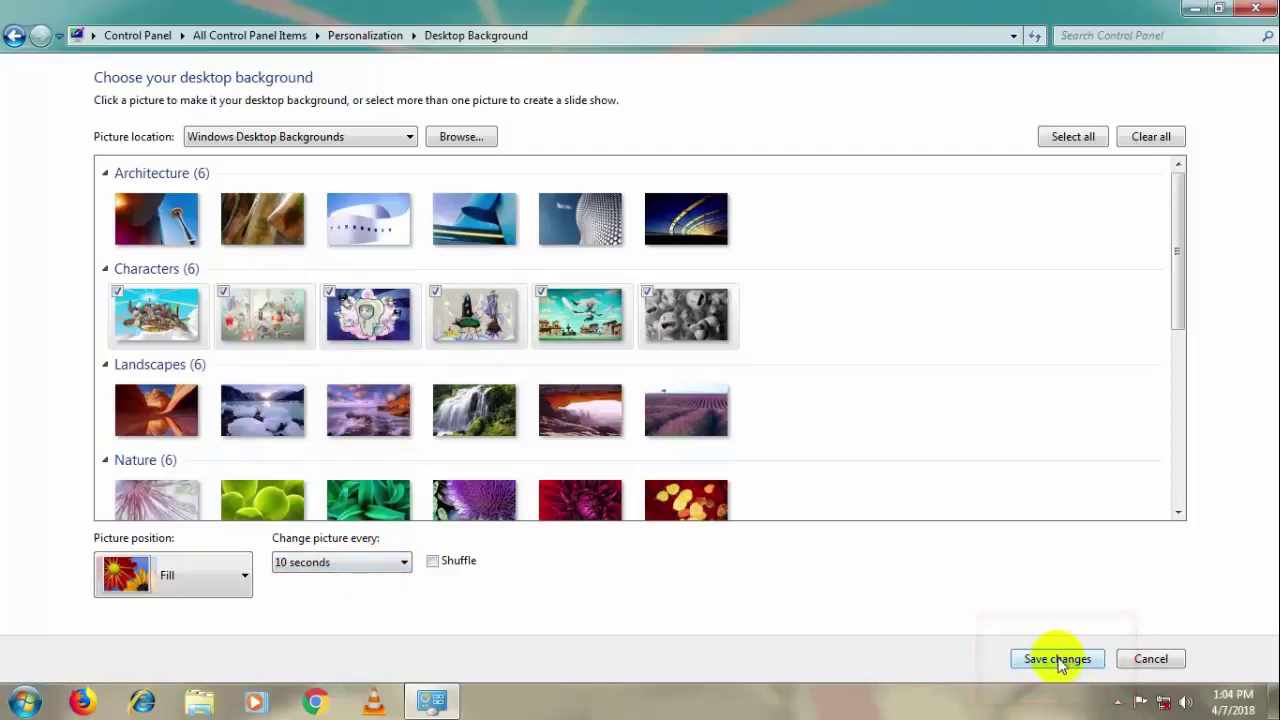
pyautogui.click(1070, 662)
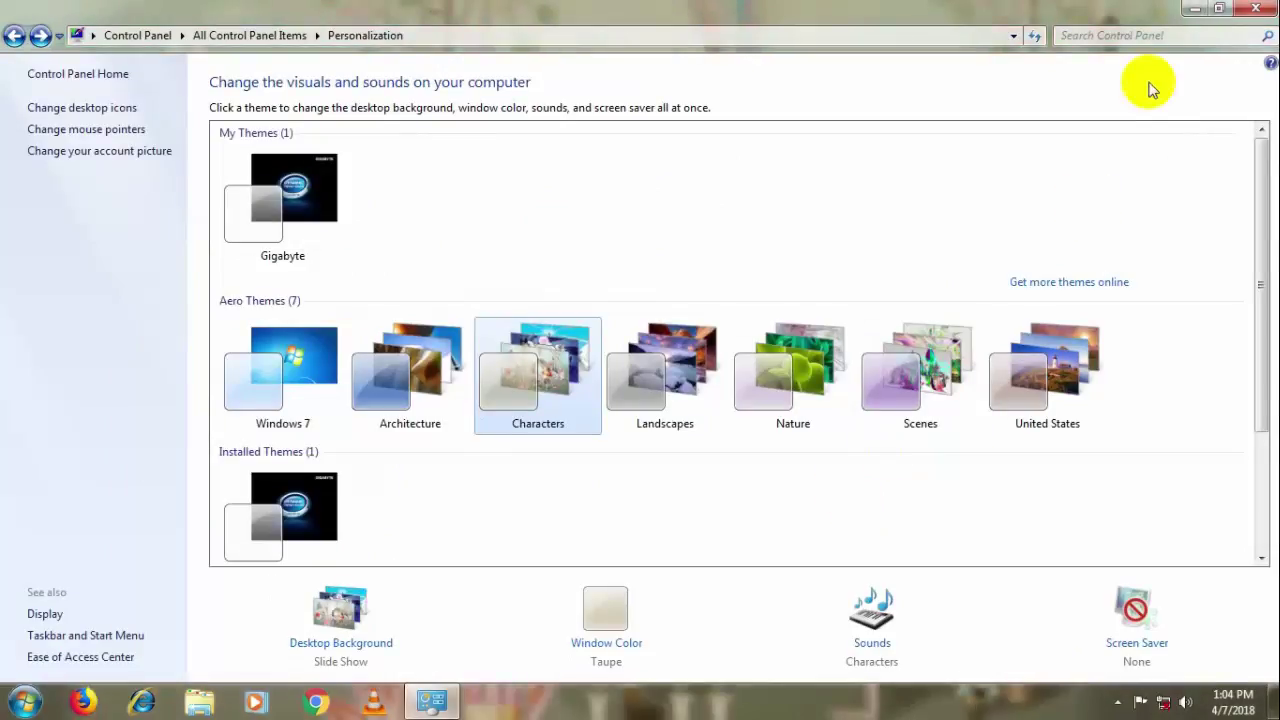
pyautogui.click(1194, 9)
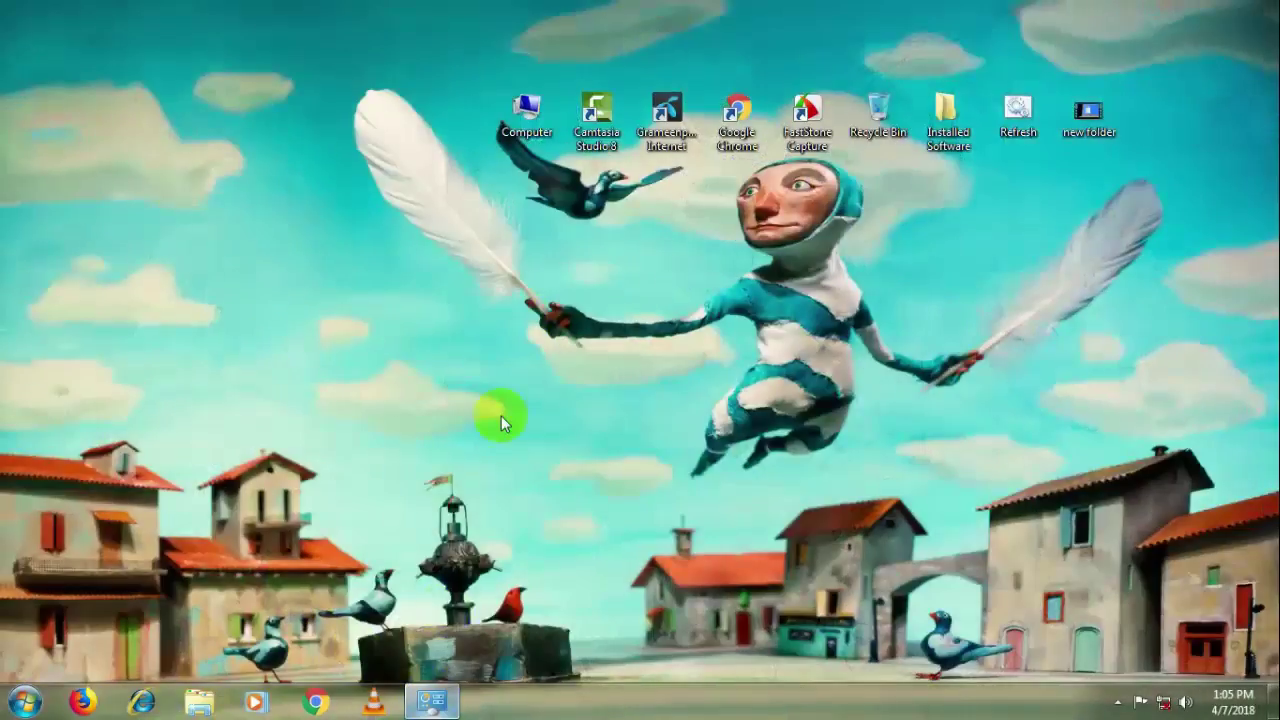
# - Open the Copyright free picture folder on New Volume (F:), inside Adsense Video and My make videos
pyautogui.doubleClick(528, 118)
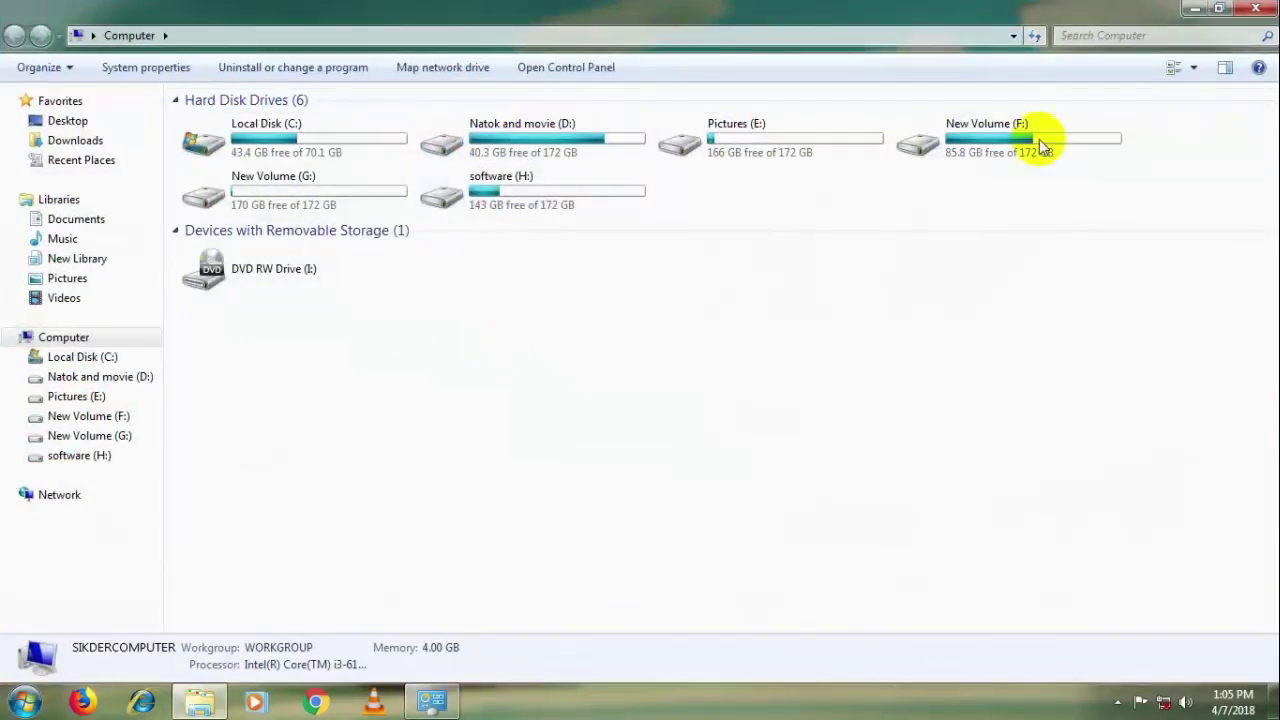
pyautogui.doubleClick(994, 148)
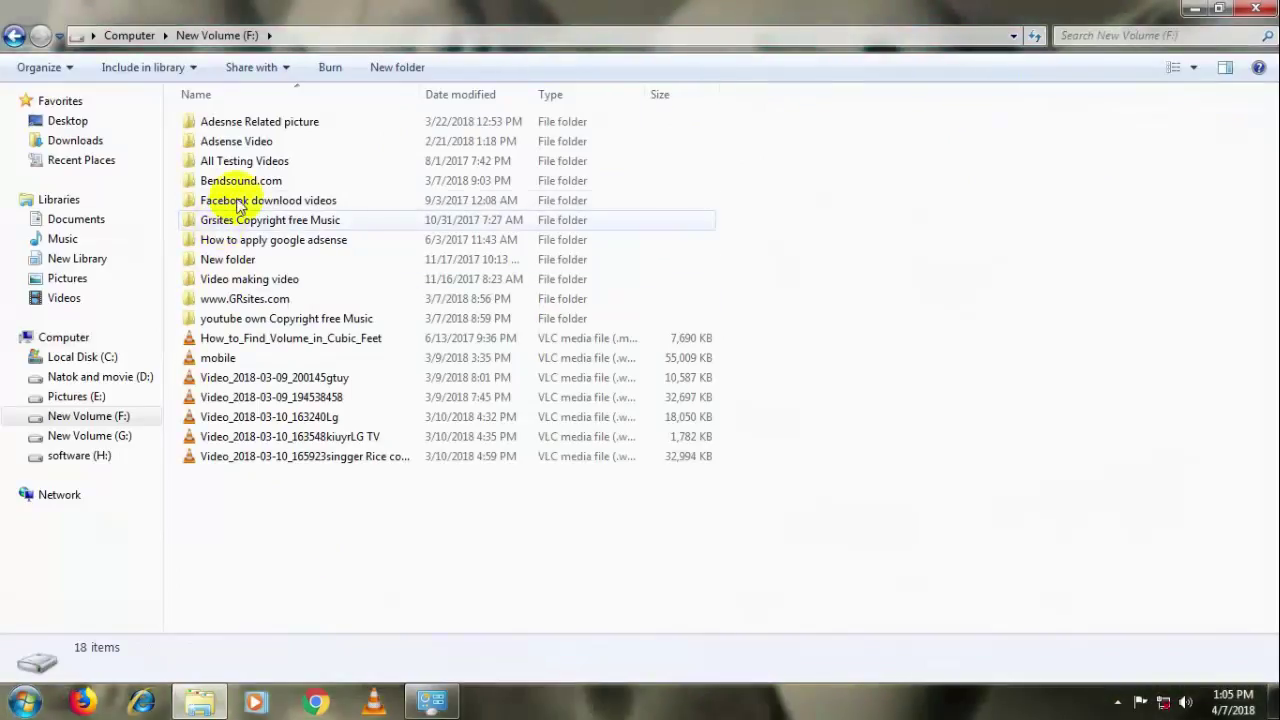
pyautogui.doubleClick(239, 146)
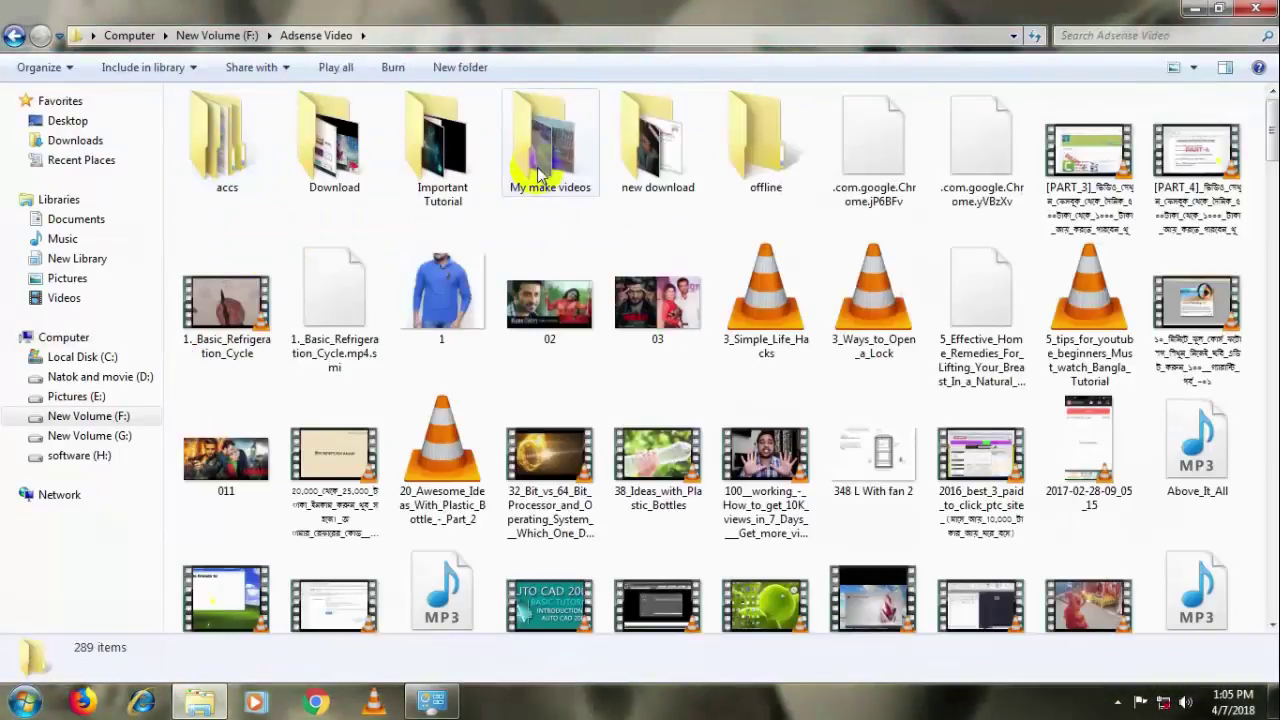
pyautogui.doubleClick(548, 150)
pyautogui.doubleClick(240, 292)
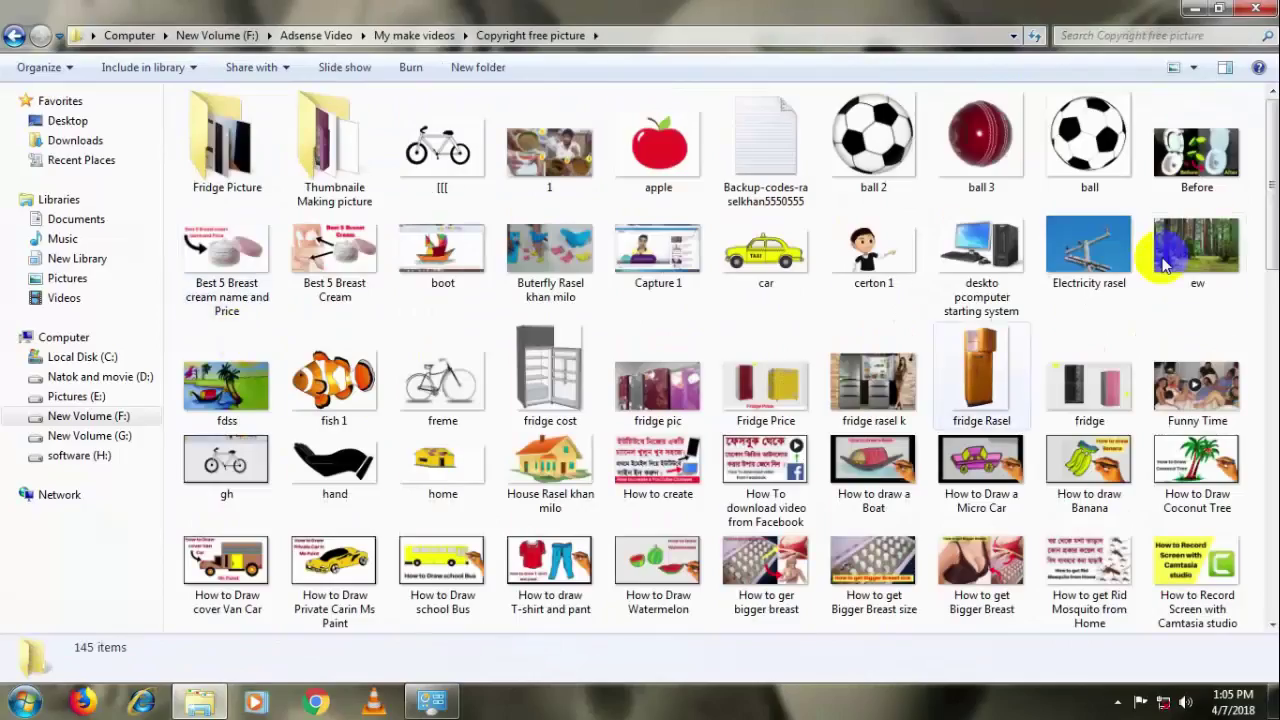
# - Set the "laptop freme" picture as the desktop background and minimize the folder window
pyautogui.moveTo(1272, 190); pyautogui.dragTo(1268, 355)
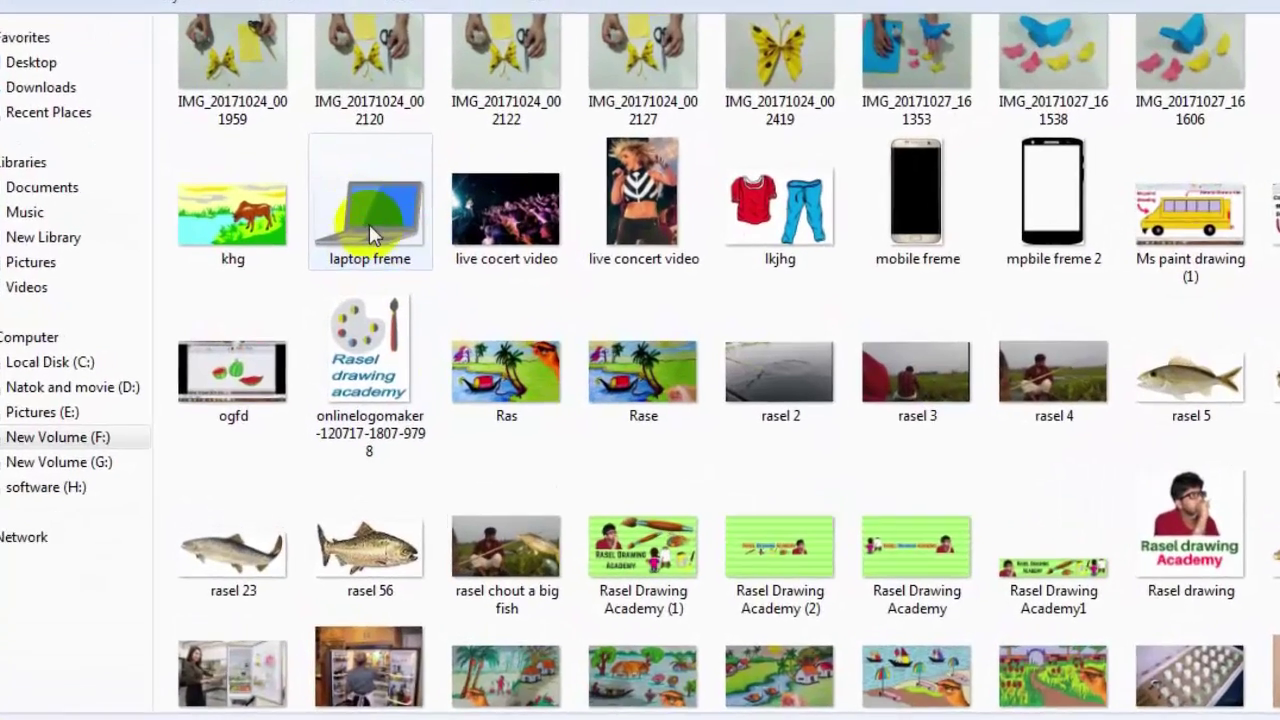
pyautogui.moveTo(412, 220)
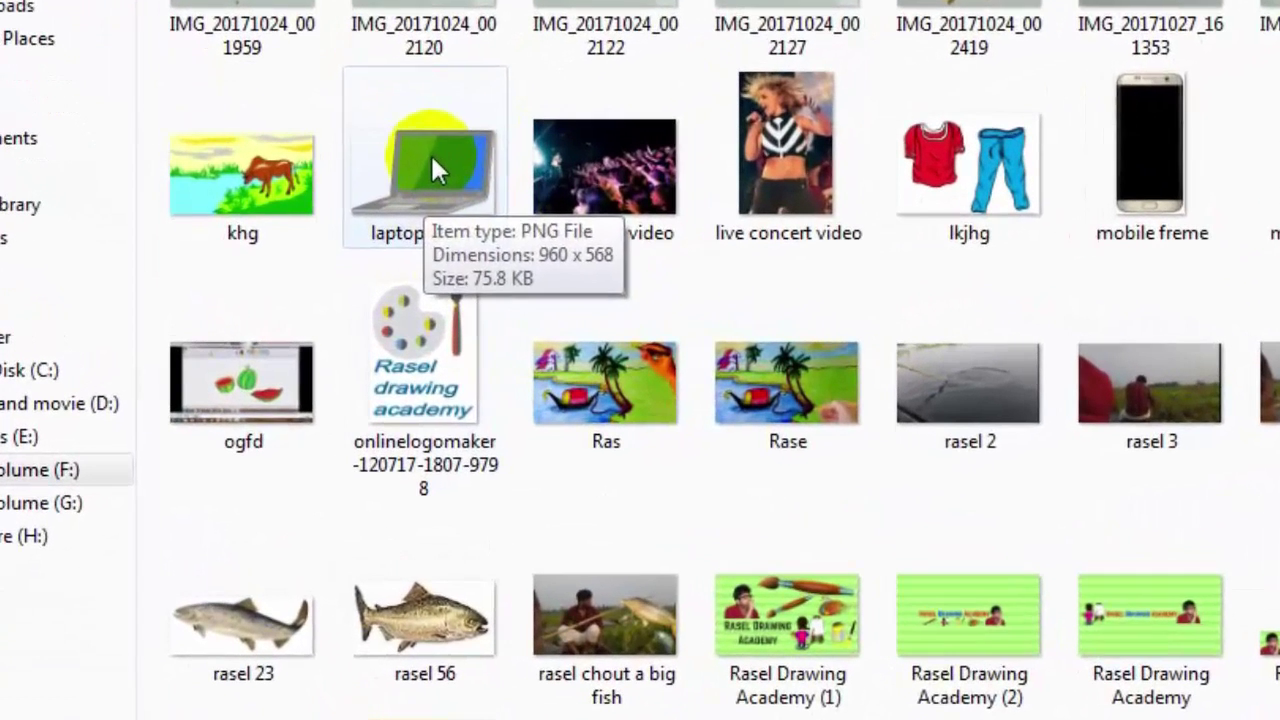
pyautogui.click(416, 164)
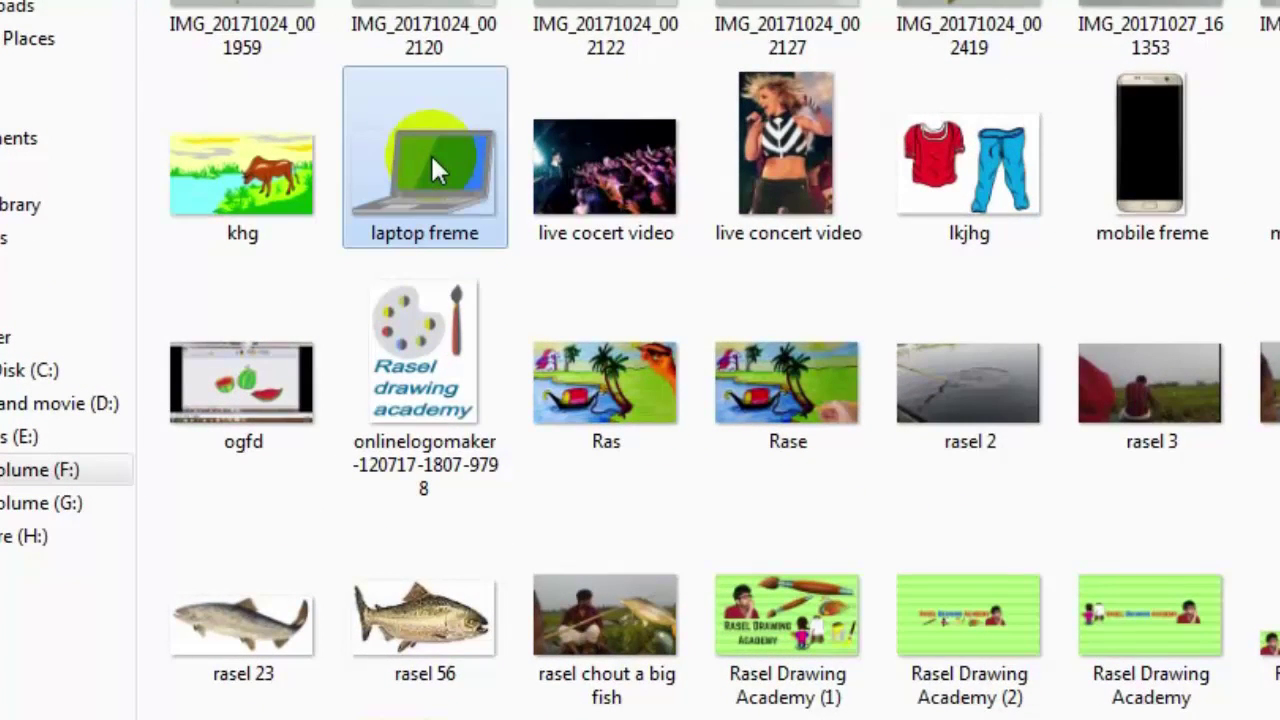
pyautogui.rightClick(423, 152)
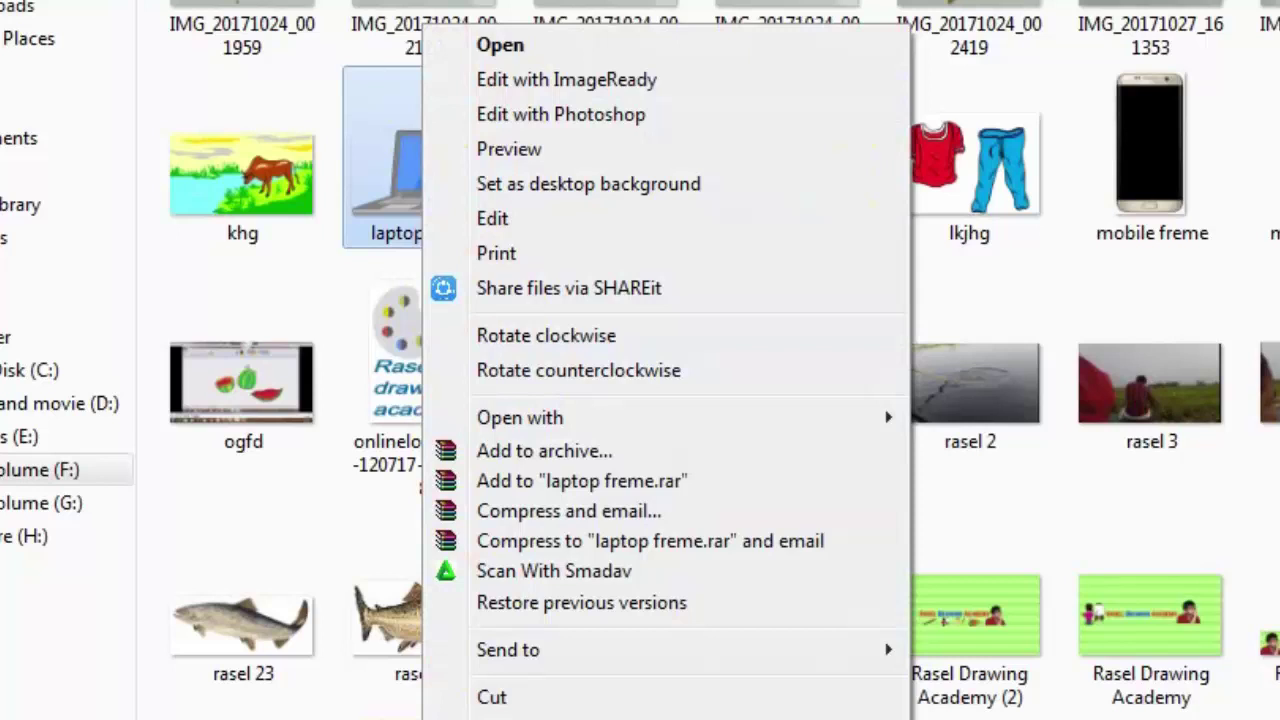
pyautogui.press('Escape')
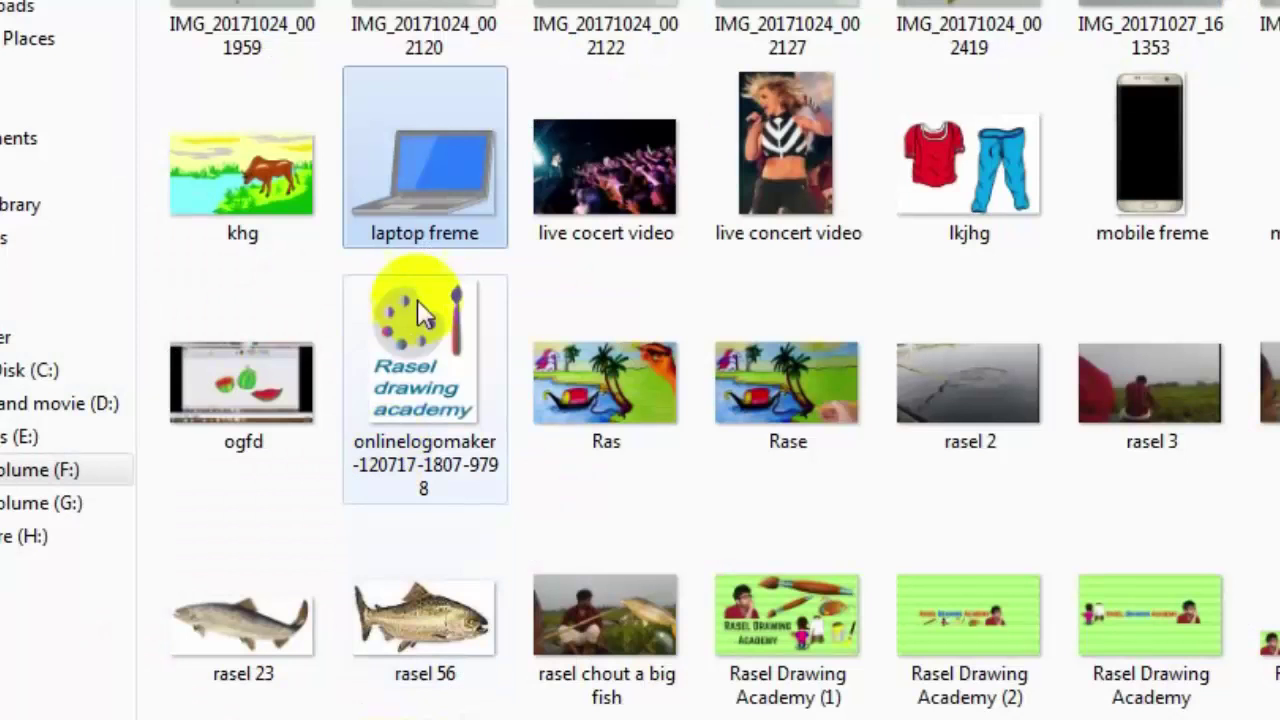
pyautogui.rightClick(419, 126)
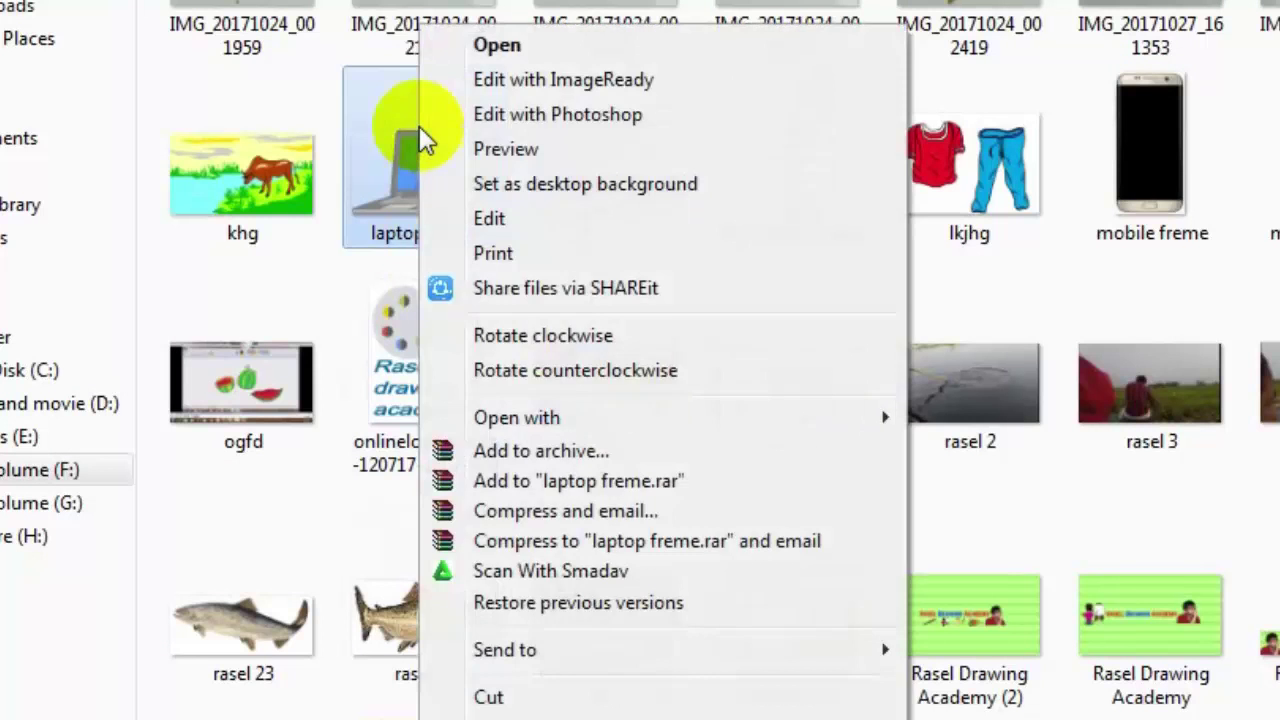
pyautogui.click(660, 190)
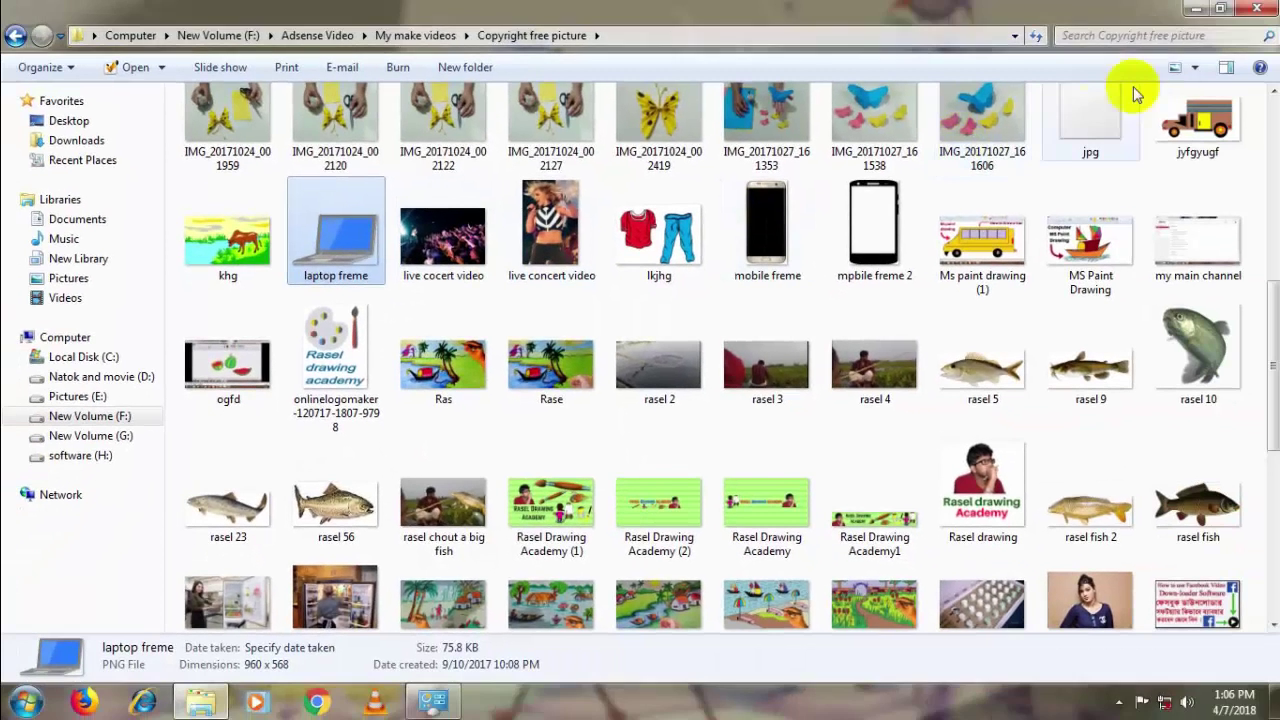
pyautogui.click(1196, 9)
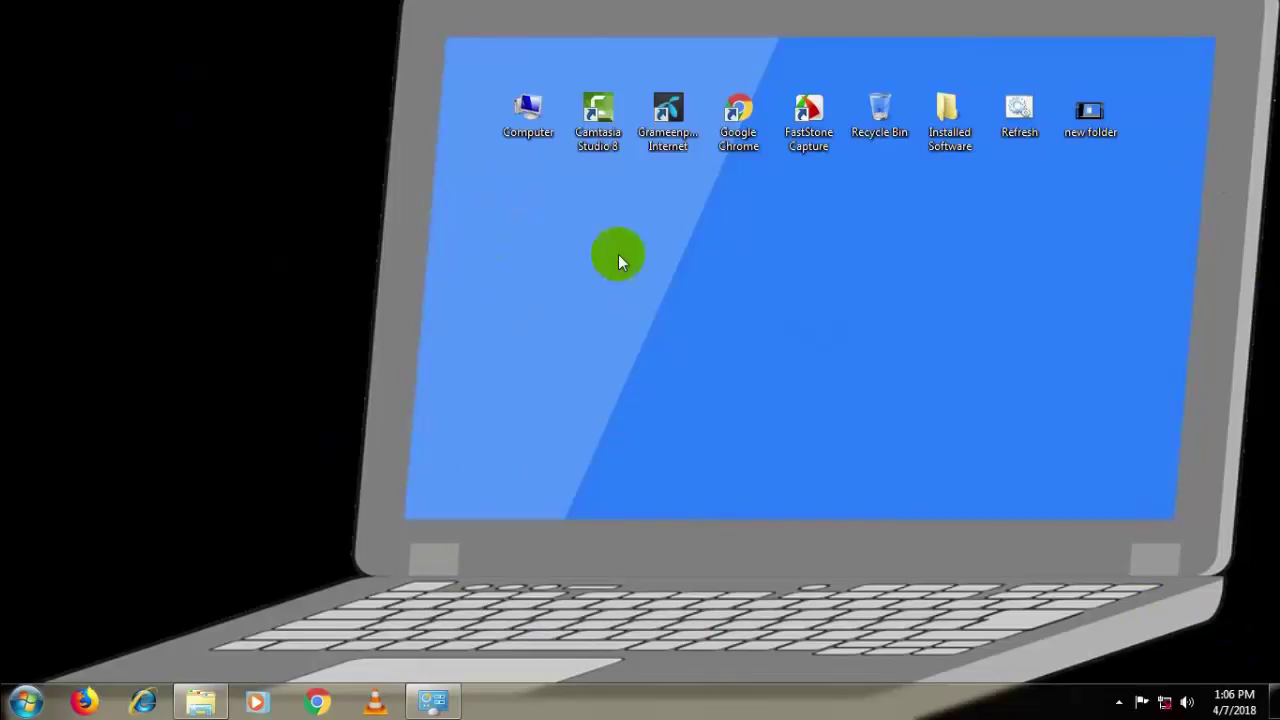
# - Reopen the Personalization settings from the desktop, maximize the window and go to the Desktop Background settings
pyautogui.rightClick(509, 182)
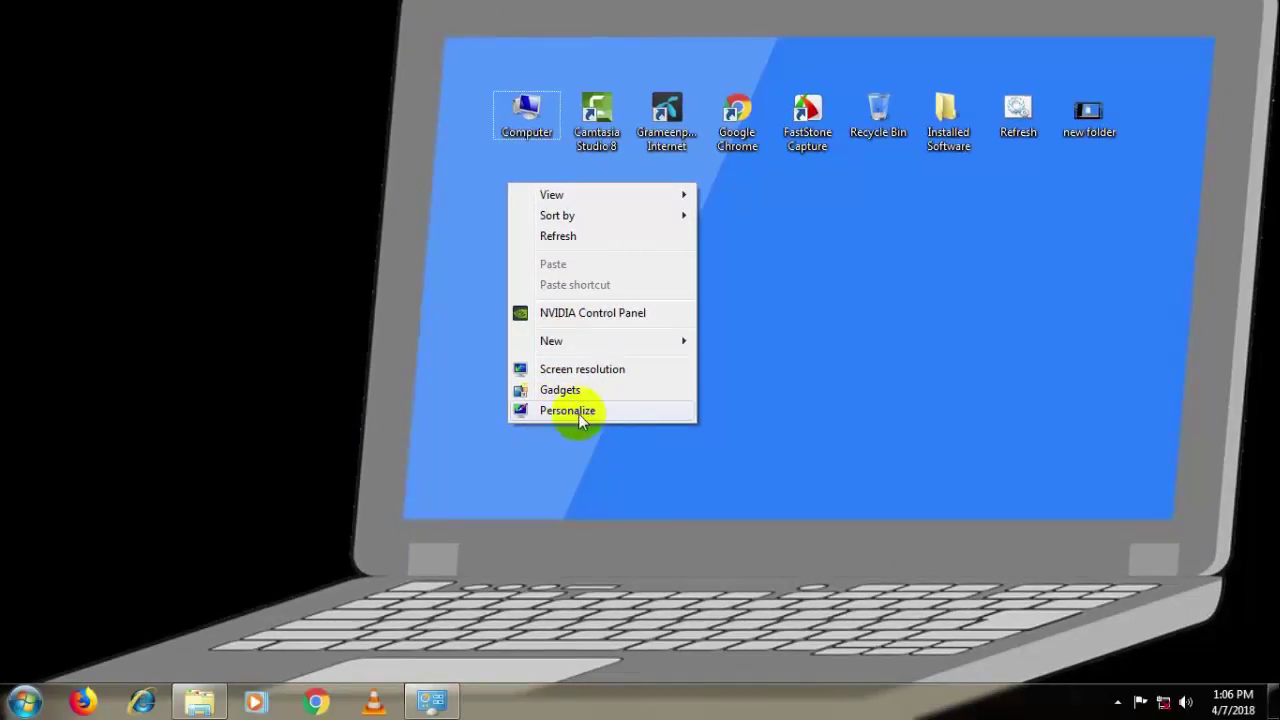
pyautogui.click(578, 411)
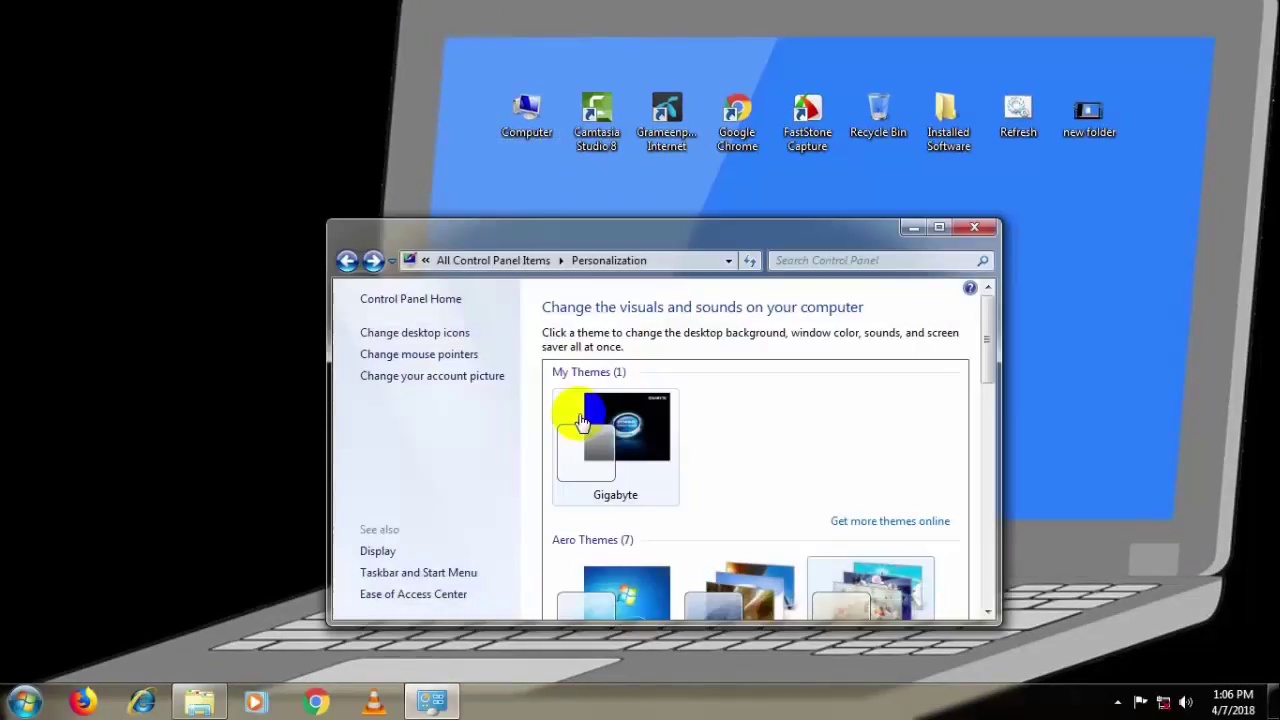
pyautogui.click(937, 230)
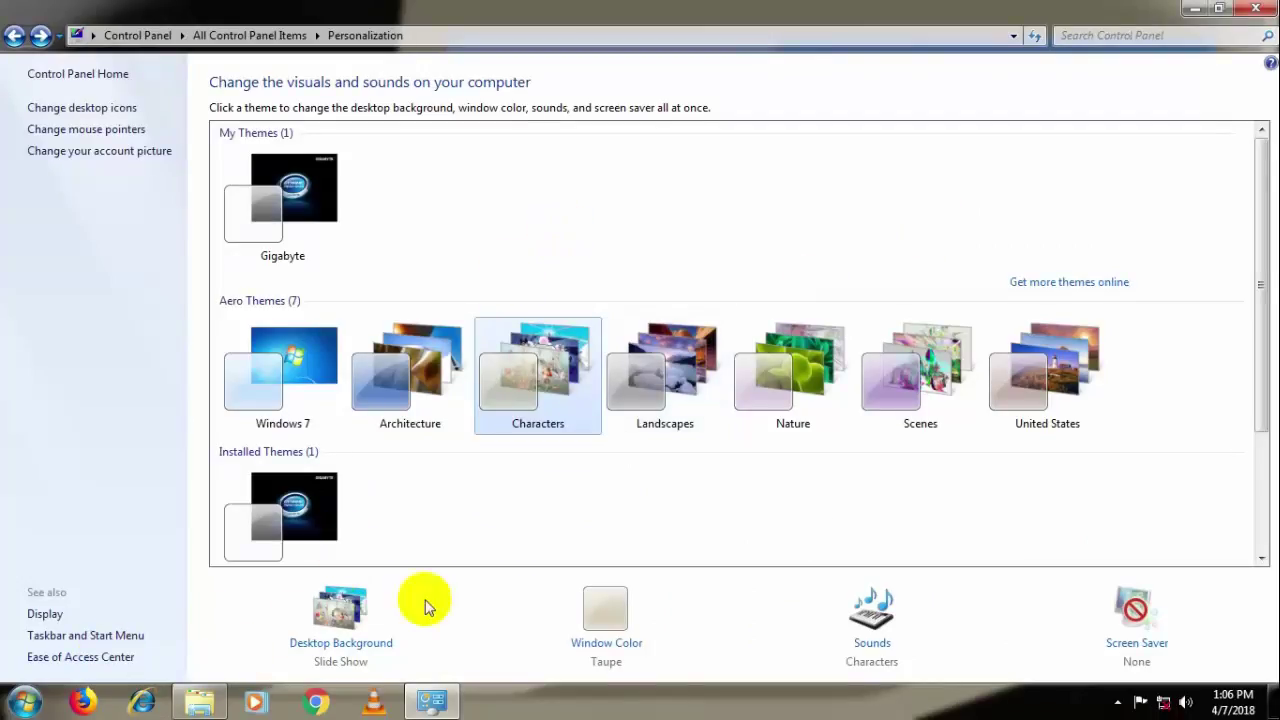
pyautogui.click(341, 628)
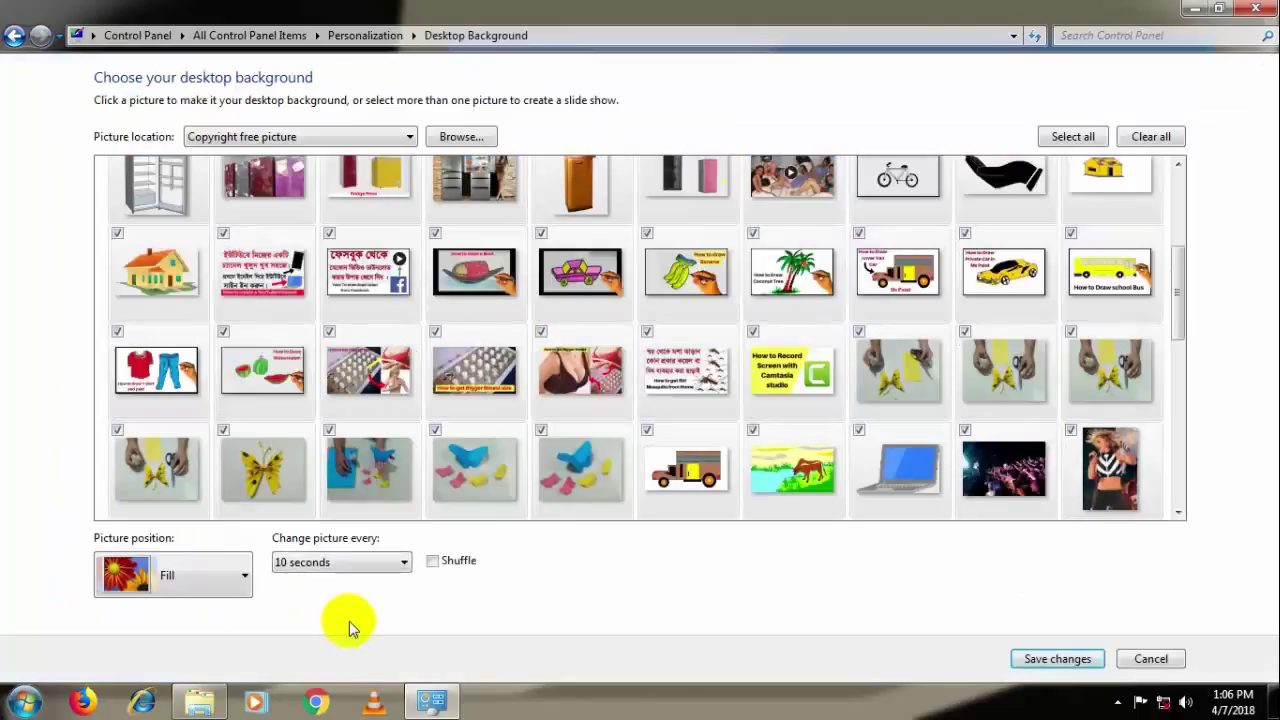
# - Set the background pictures to change every 1 day with all pictures selected, save the changes and close the window
pyautogui.click(404, 566)
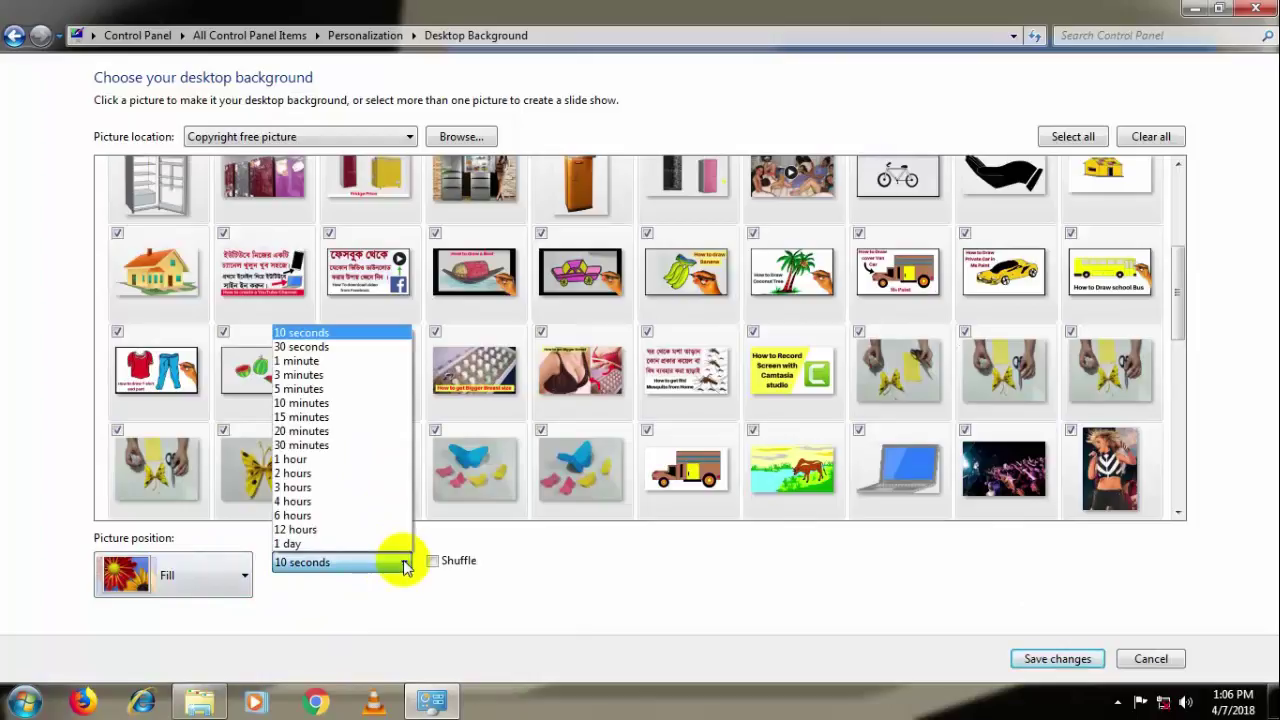
pyautogui.click(288, 543)
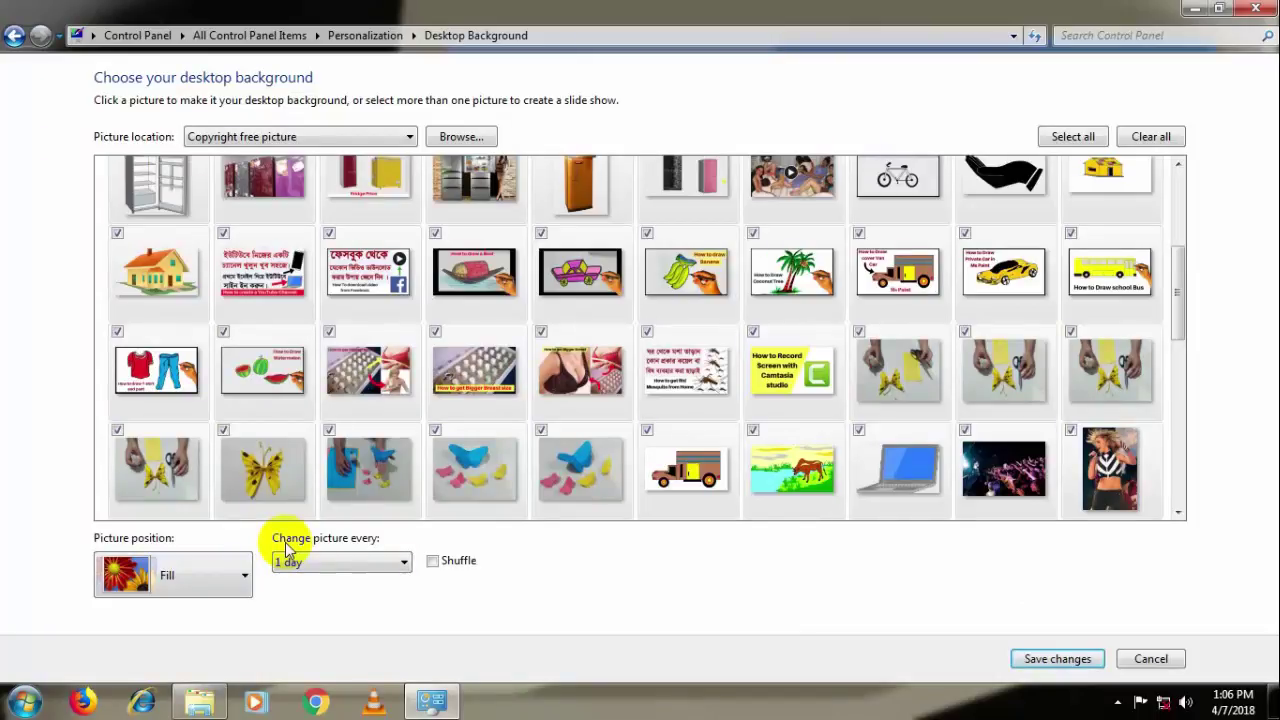
pyautogui.click(1098, 142)
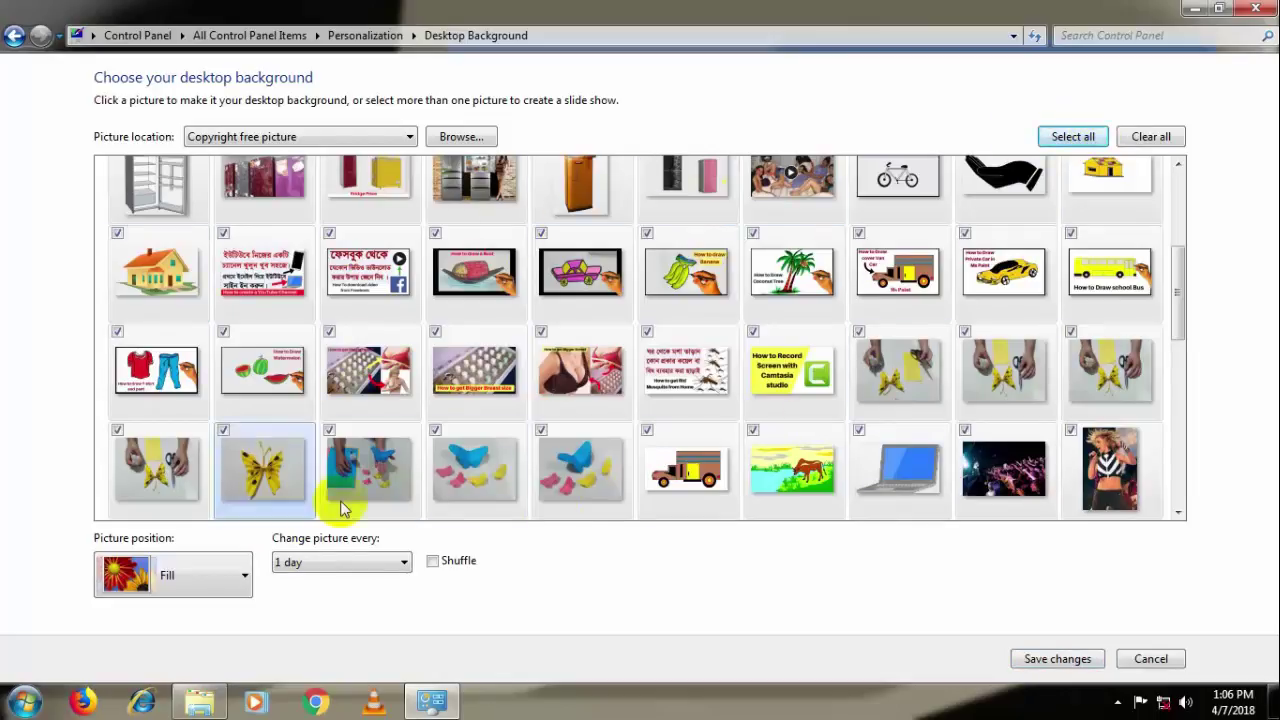
pyautogui.click(1065, 142)
pyautogui.click(1033, 659)
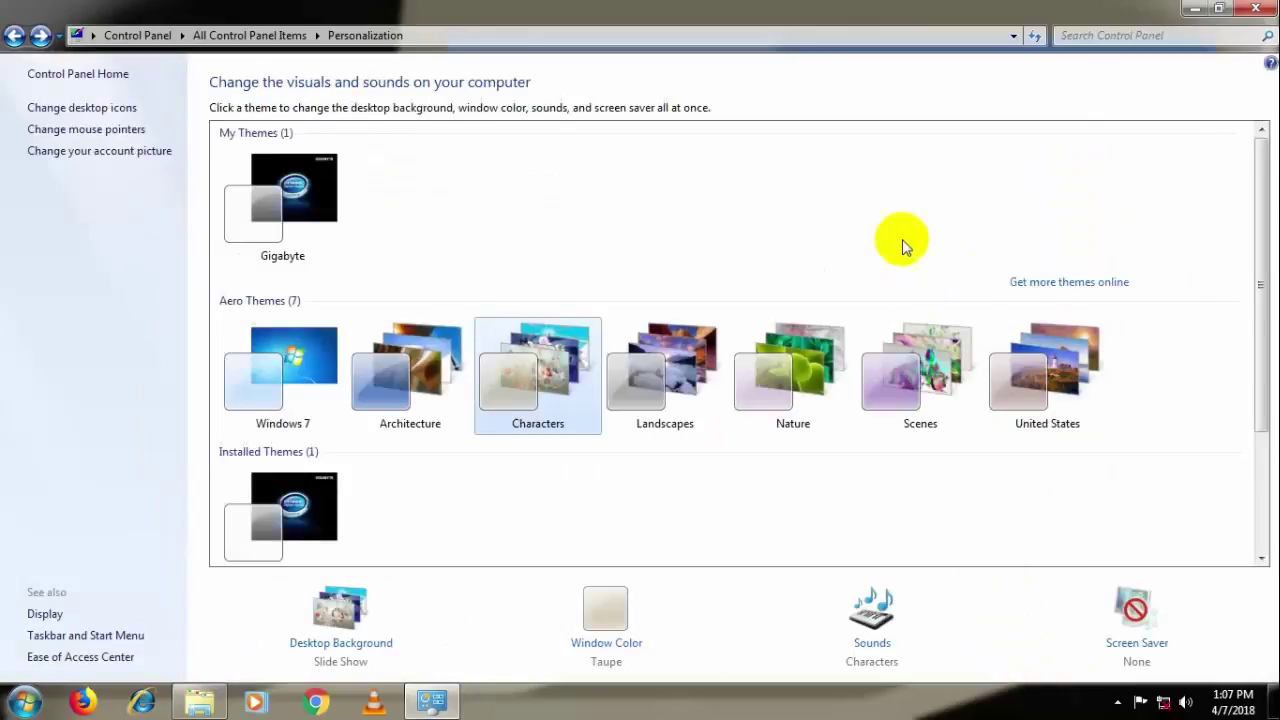
pyautogui.click(1253, 10)
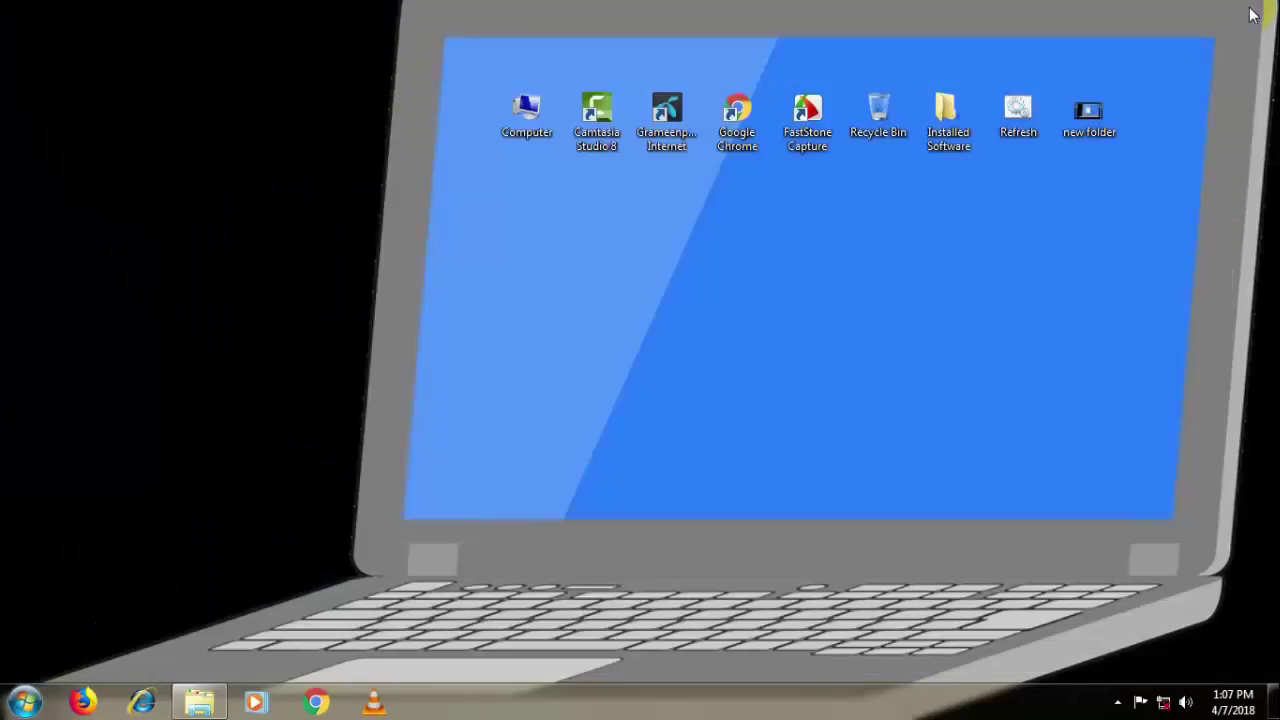